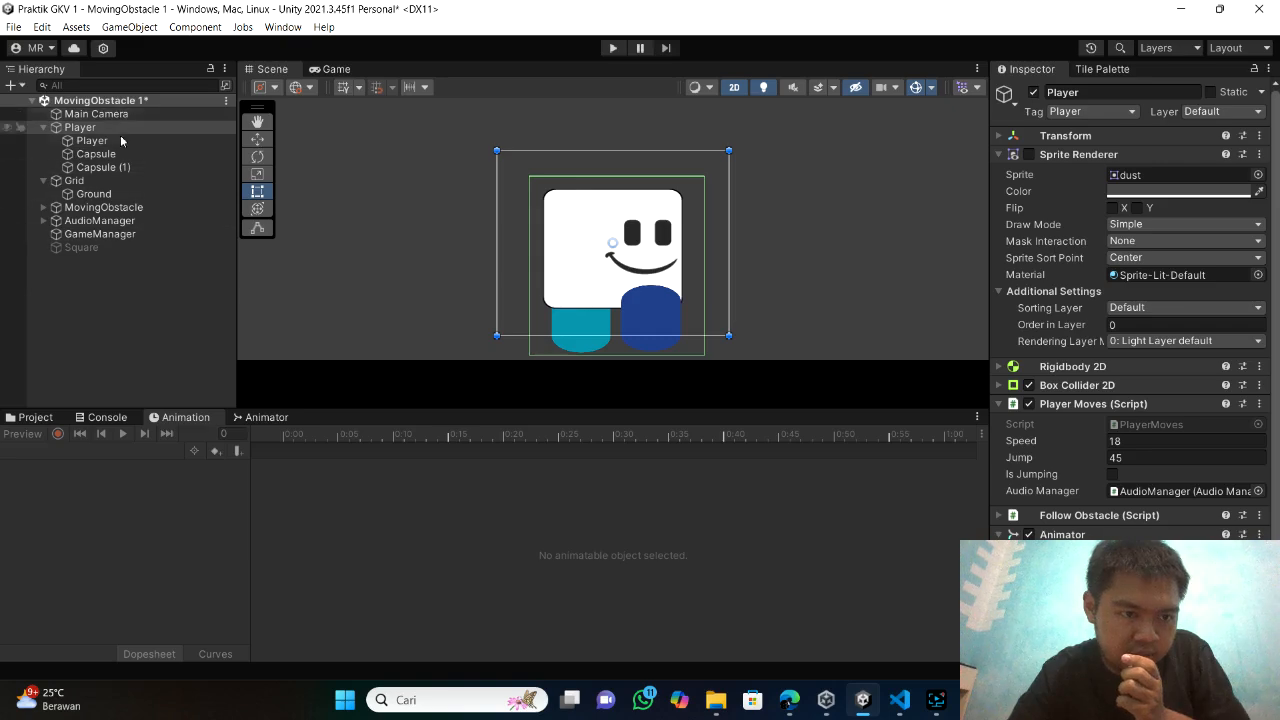
# - Open the Player's animation timeline and play the PlayerIdle clip
pyautogui.click(184, 424)
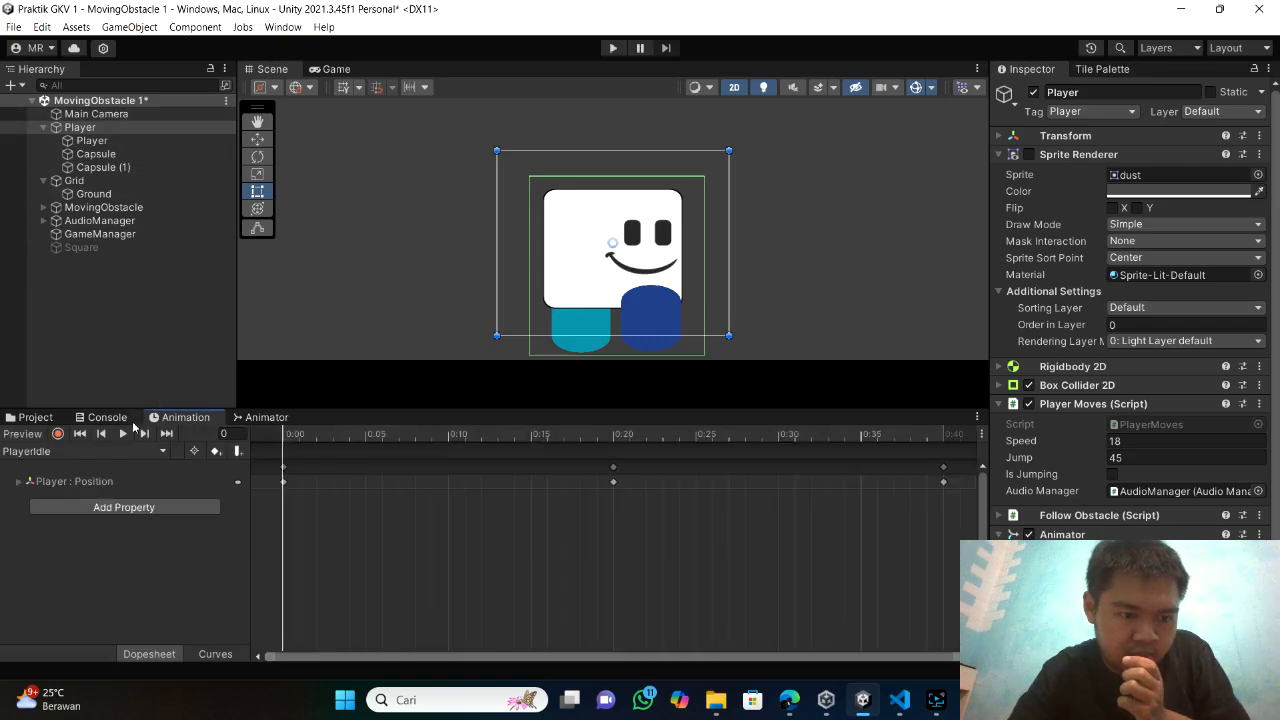
pyautogui.click(72, 454)
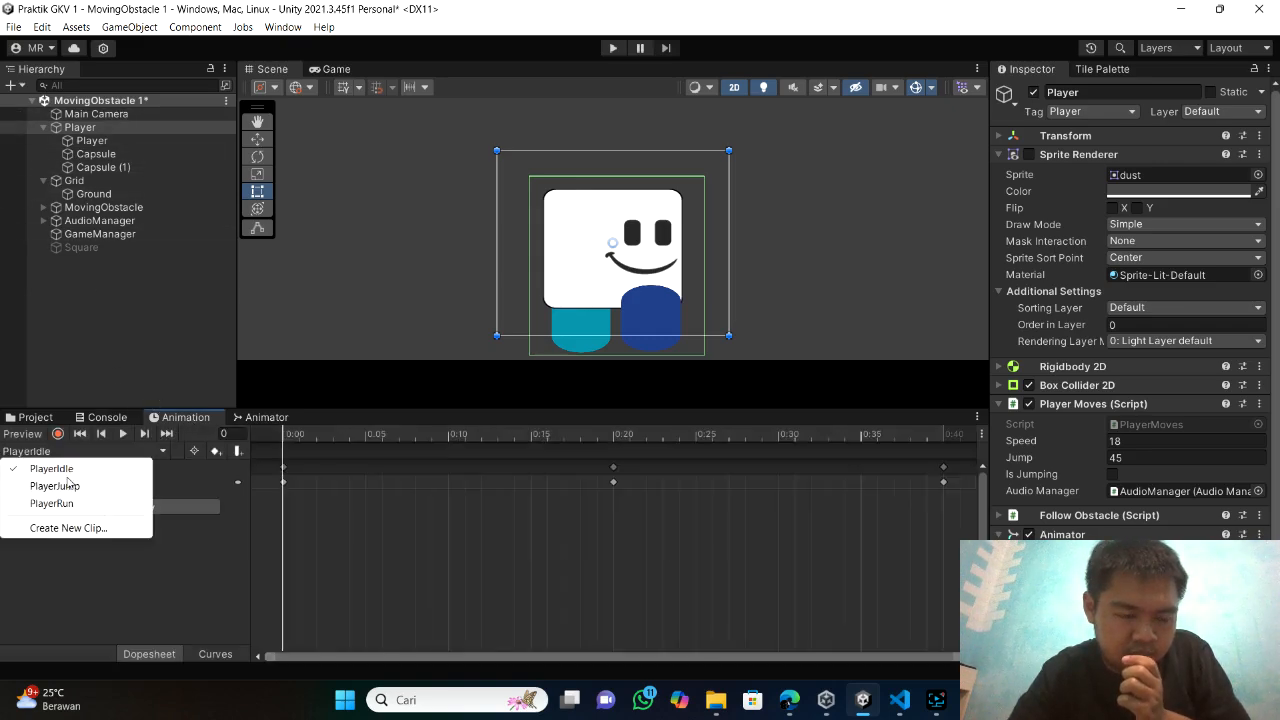
pyautogui.click(71, 474)
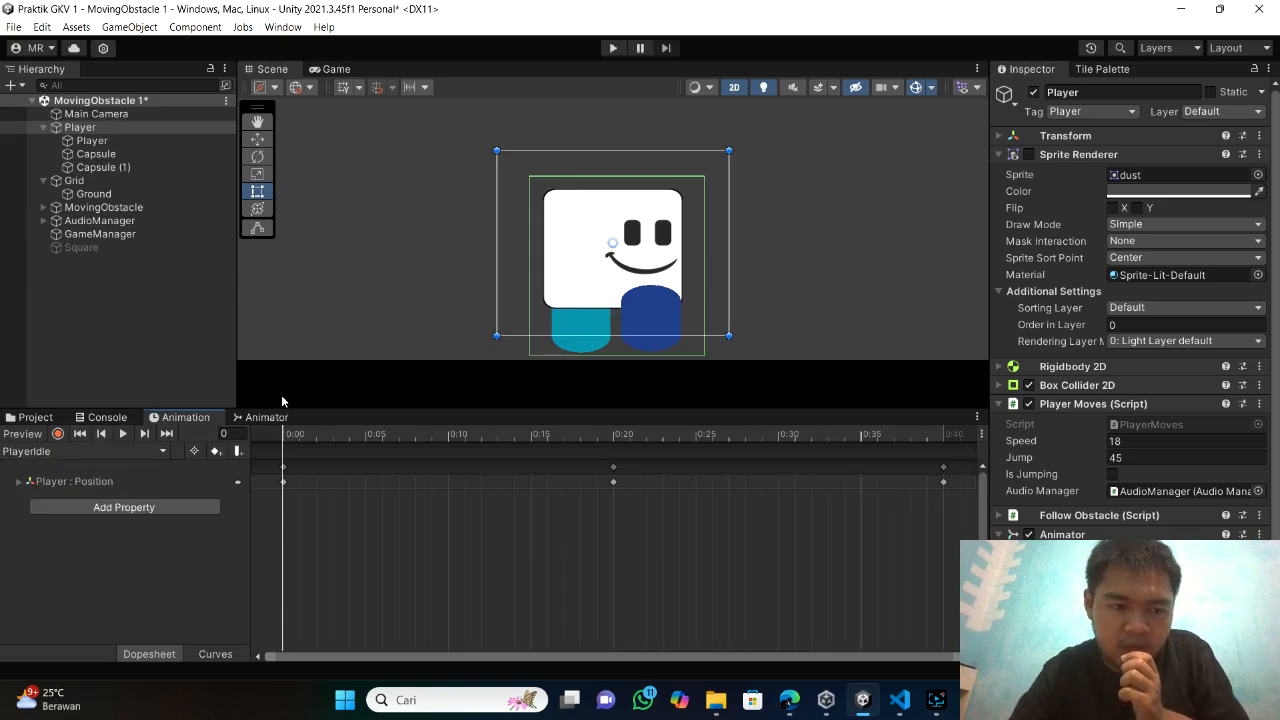
pyautogui.click(122, 435)
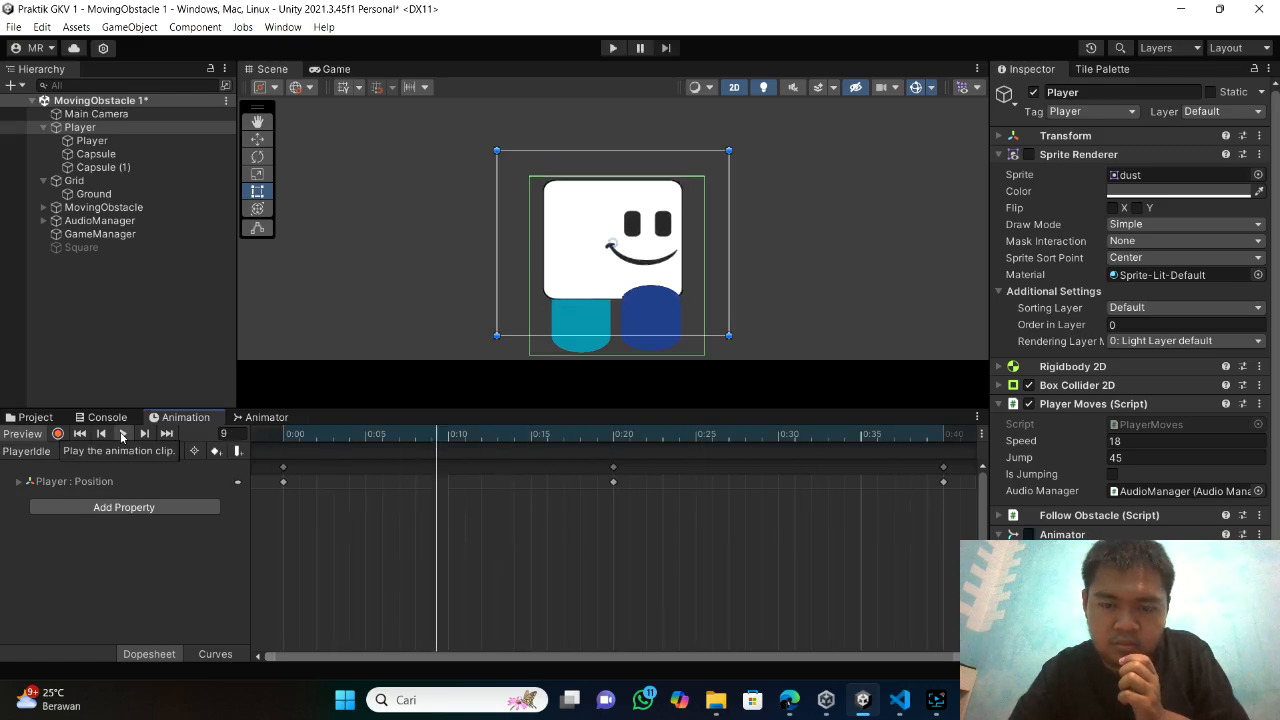
# - Switch to the PlayerJump clip and play it in the scene preview
pyautogui.click(36, 452)
pyautogui.click(35, 489)
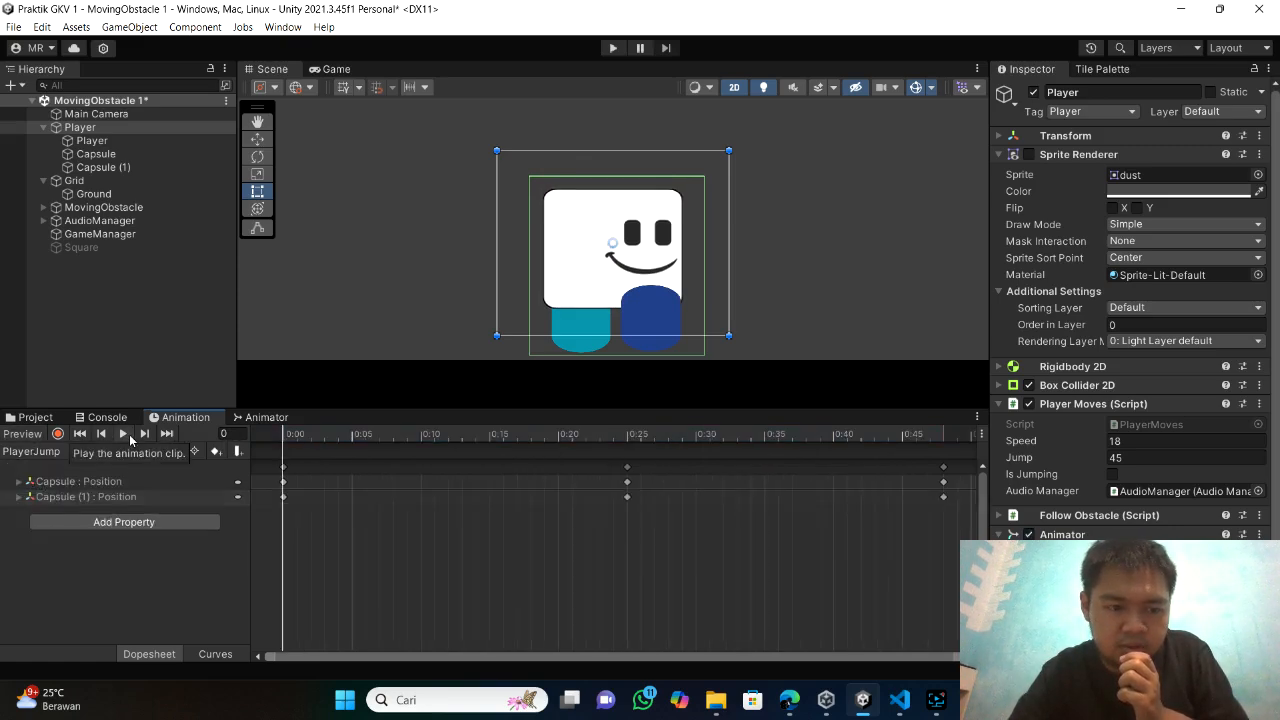
pyautogui.click(129, 437)
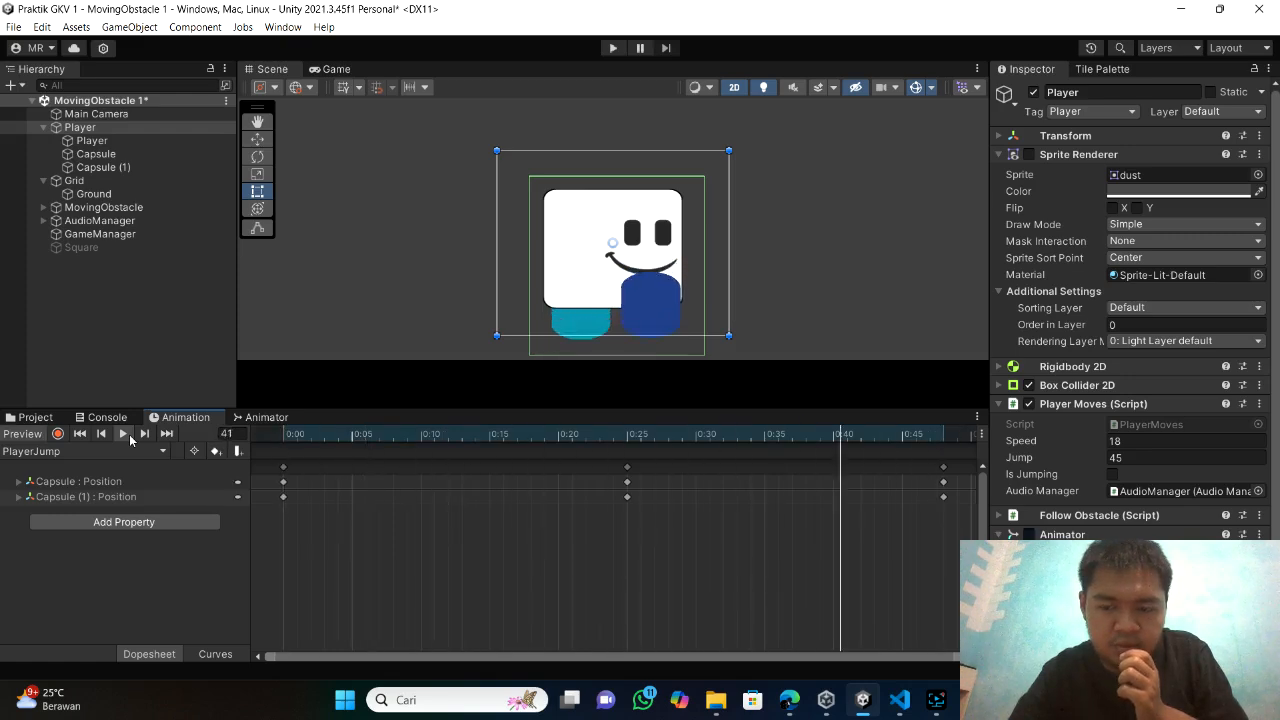
# - Switch to the PlayerRun clip, play its preview and stop playback
pyautogui.click(80, 451)
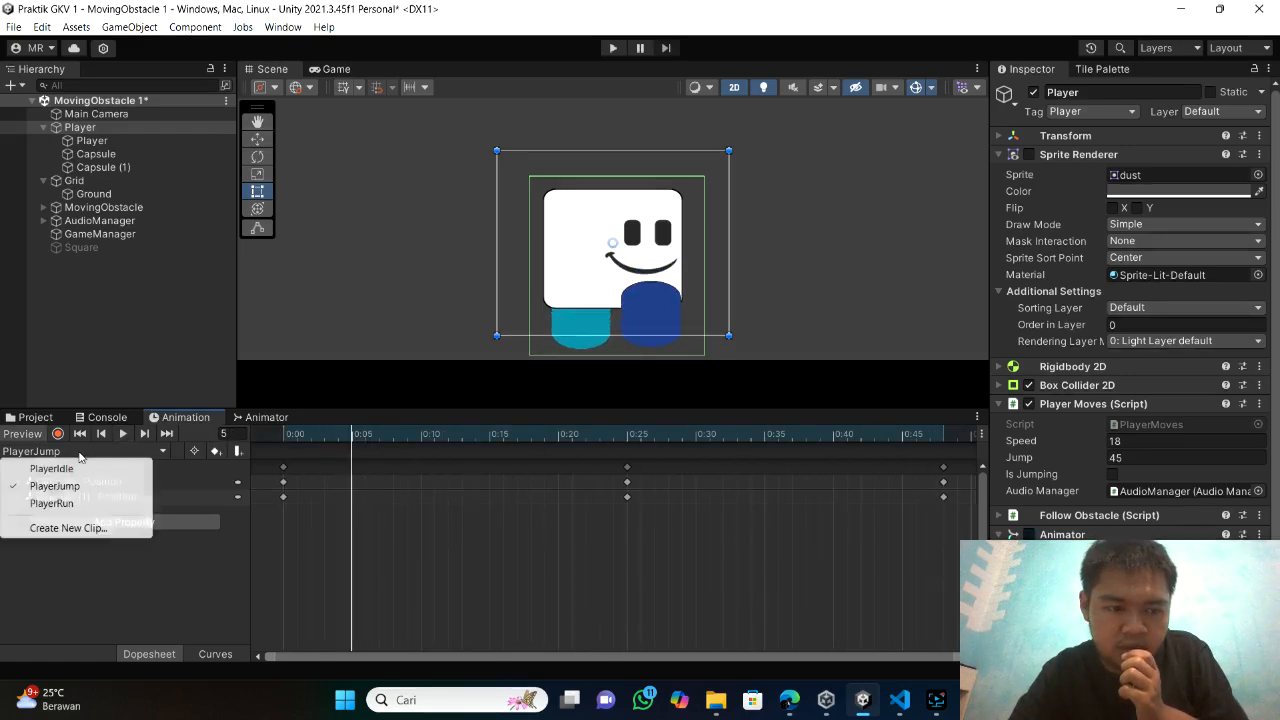
pyautogui.click(55, 508)
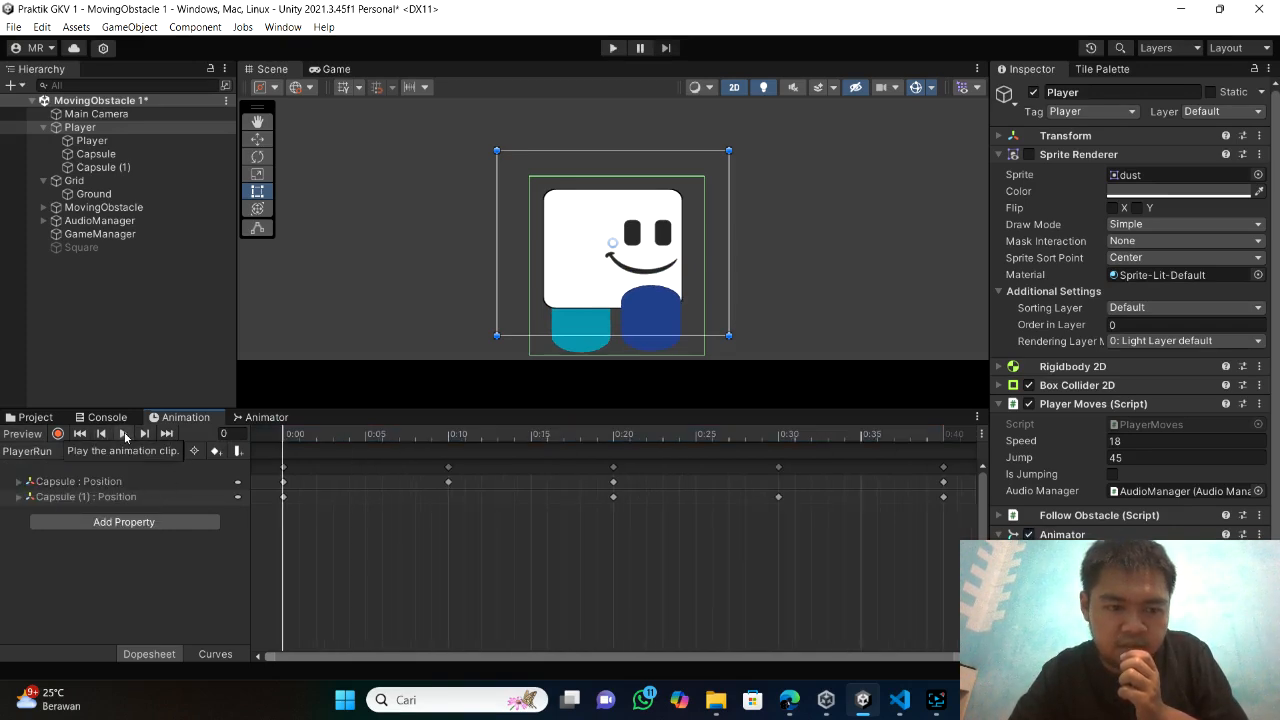
pyautogui.click(125, 435)
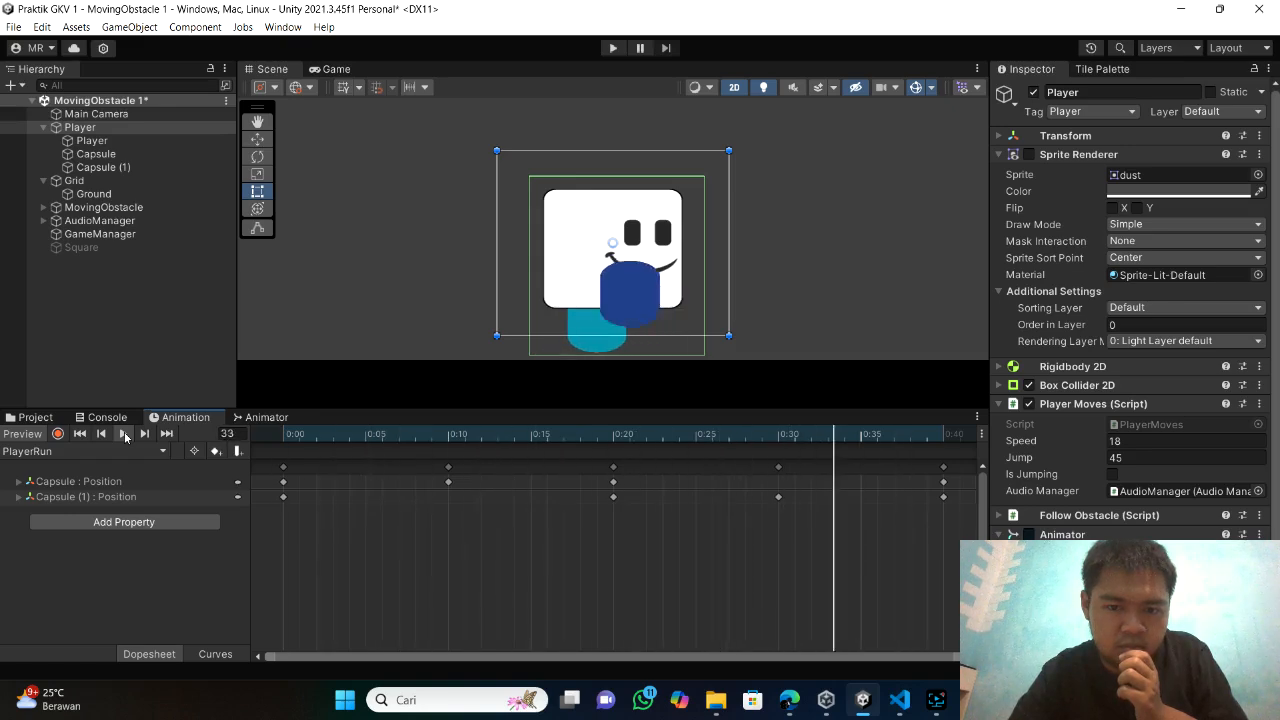
pyautogui.click(125, 435)
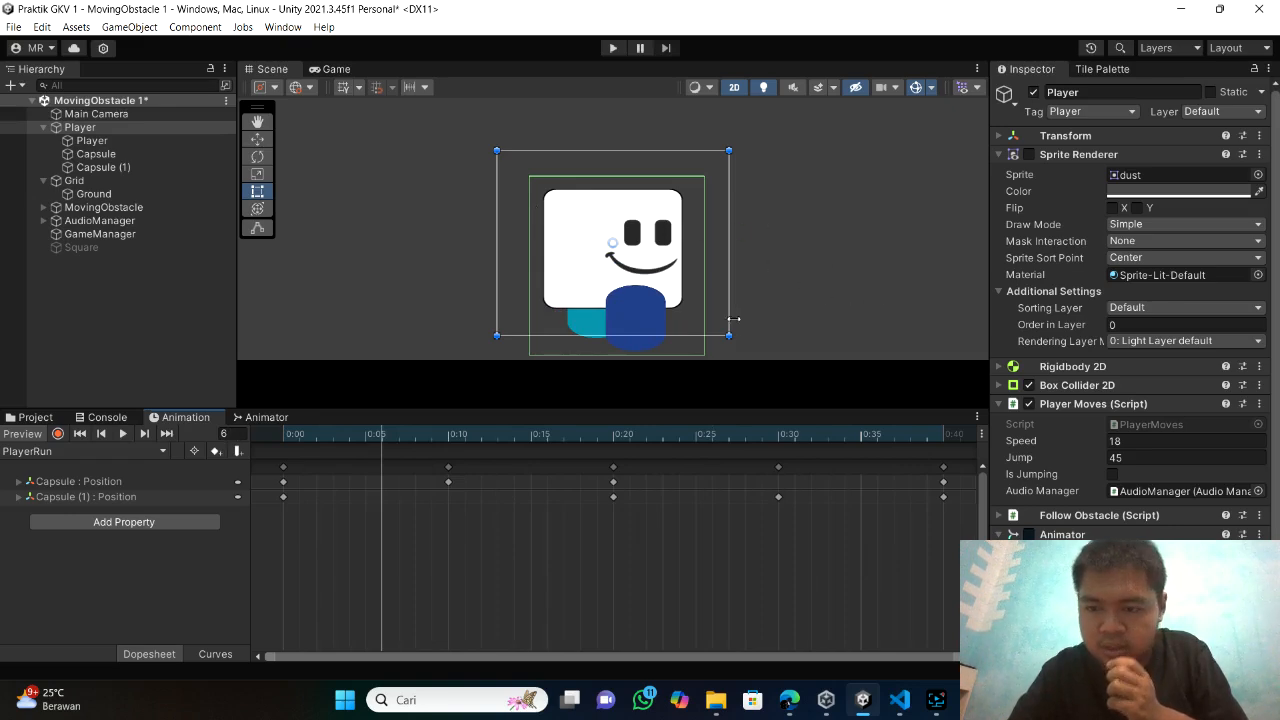
# - View the Player's Animator component settings and bring up the Animation window
pyautogui.scroll(-3, 1090, 440)
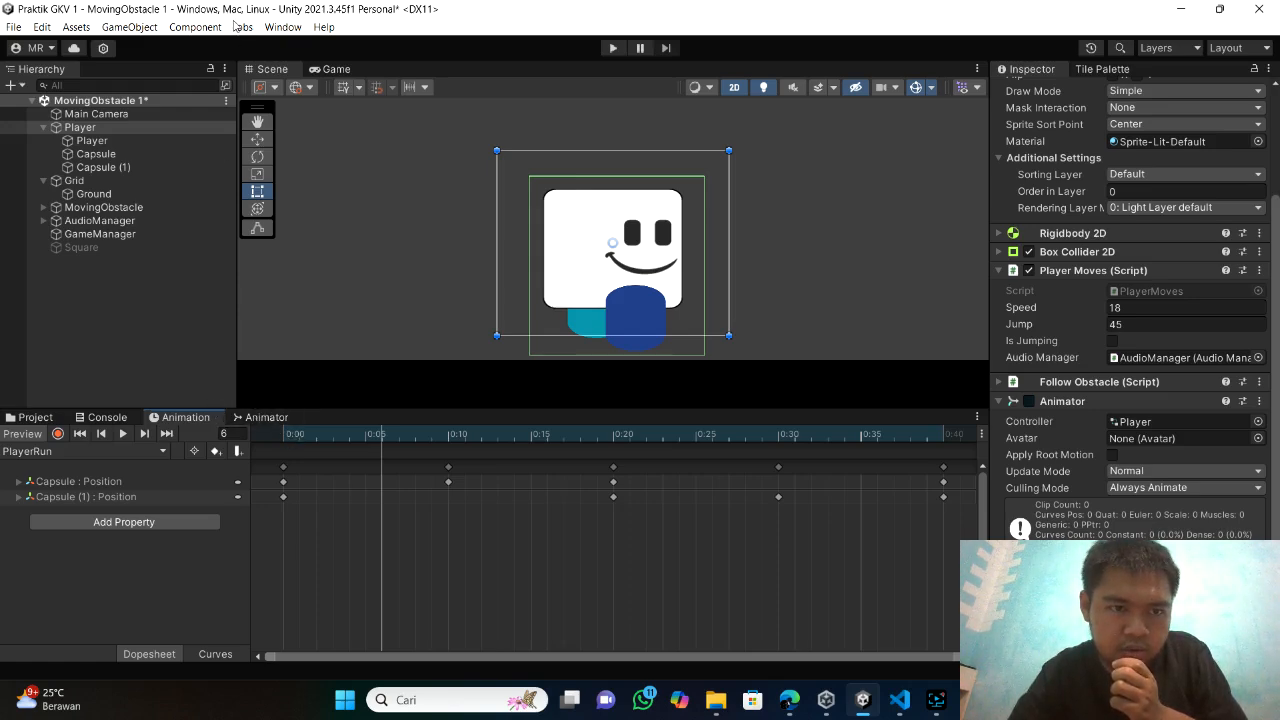
pyautogui.click(210, 30)
pyautogui.moveTo(274, 30)
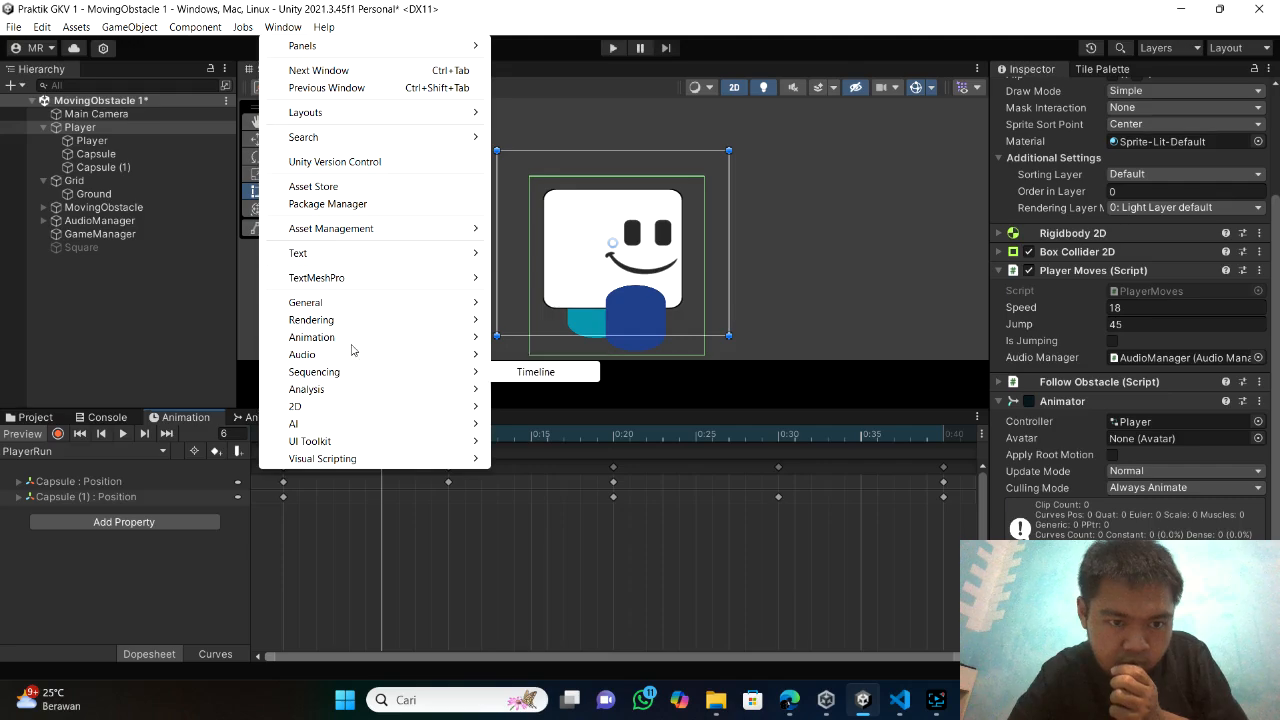
pyautogui.moveTo(352, 338)
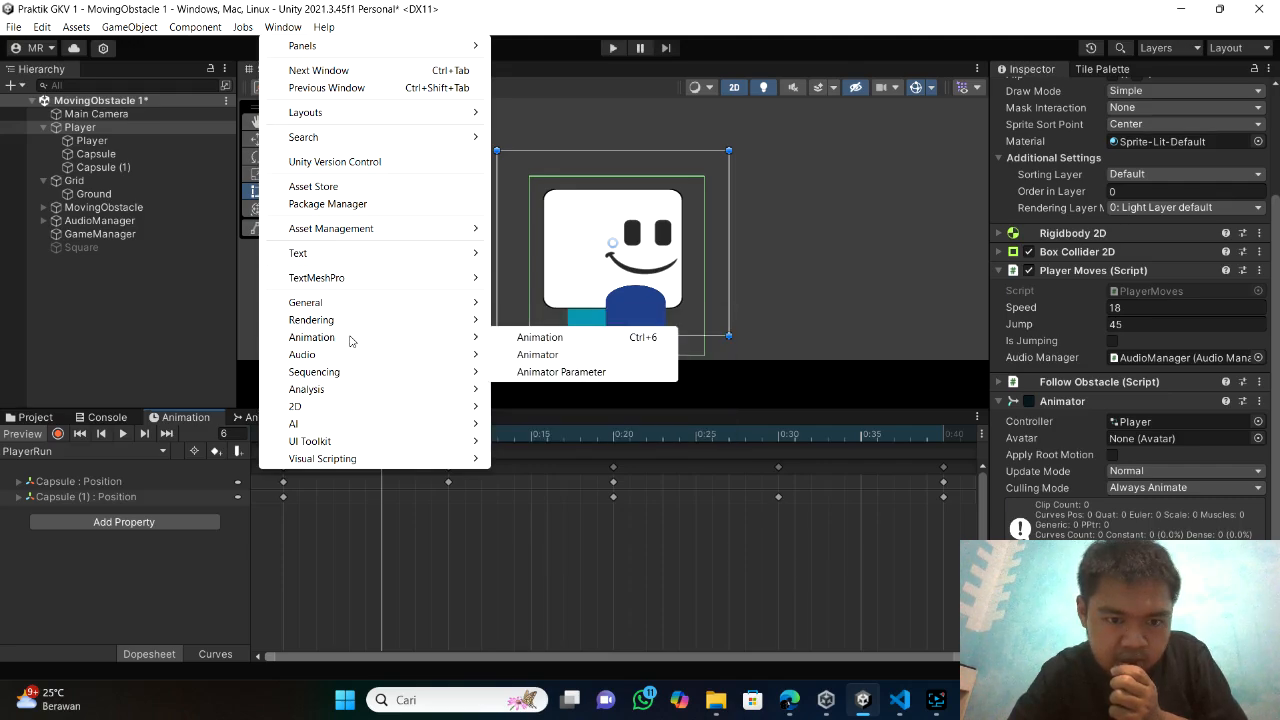
pyautogui.click(560, 339)
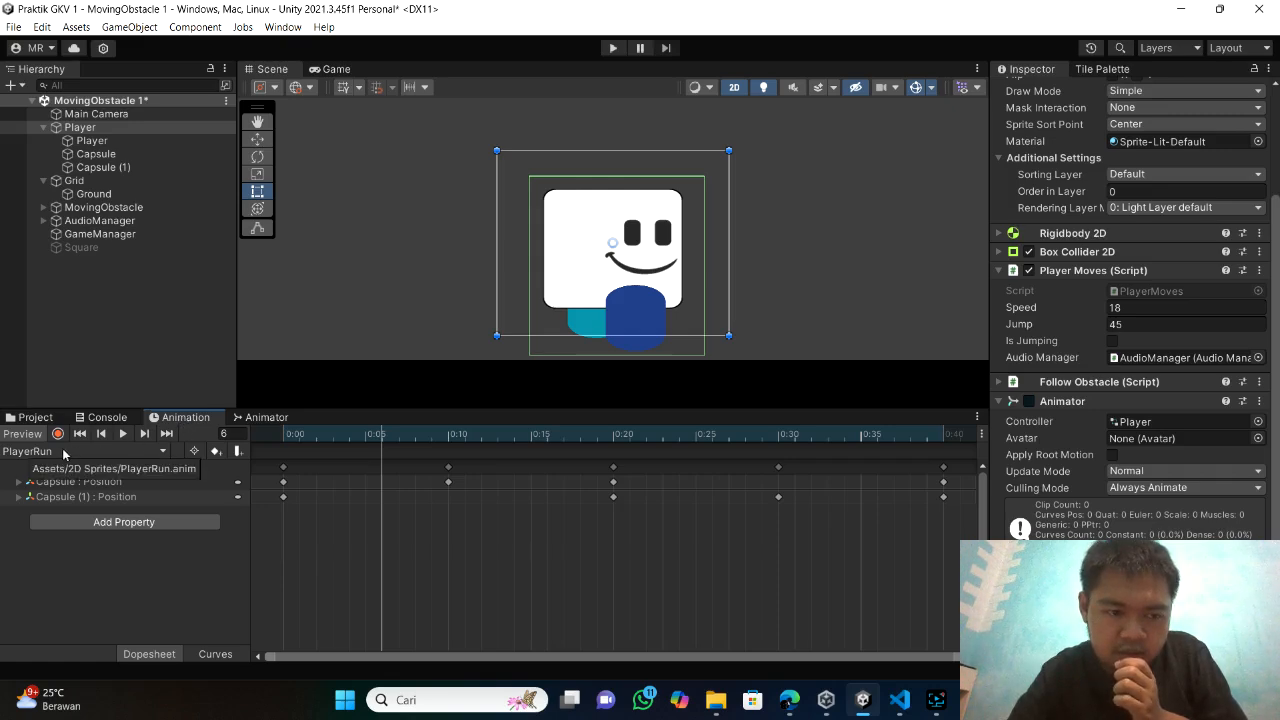
# - Return to the PlayerIdle clip and inspect its position keyframes at 0:20 and 0:00
pyautogui.click(79, 452)
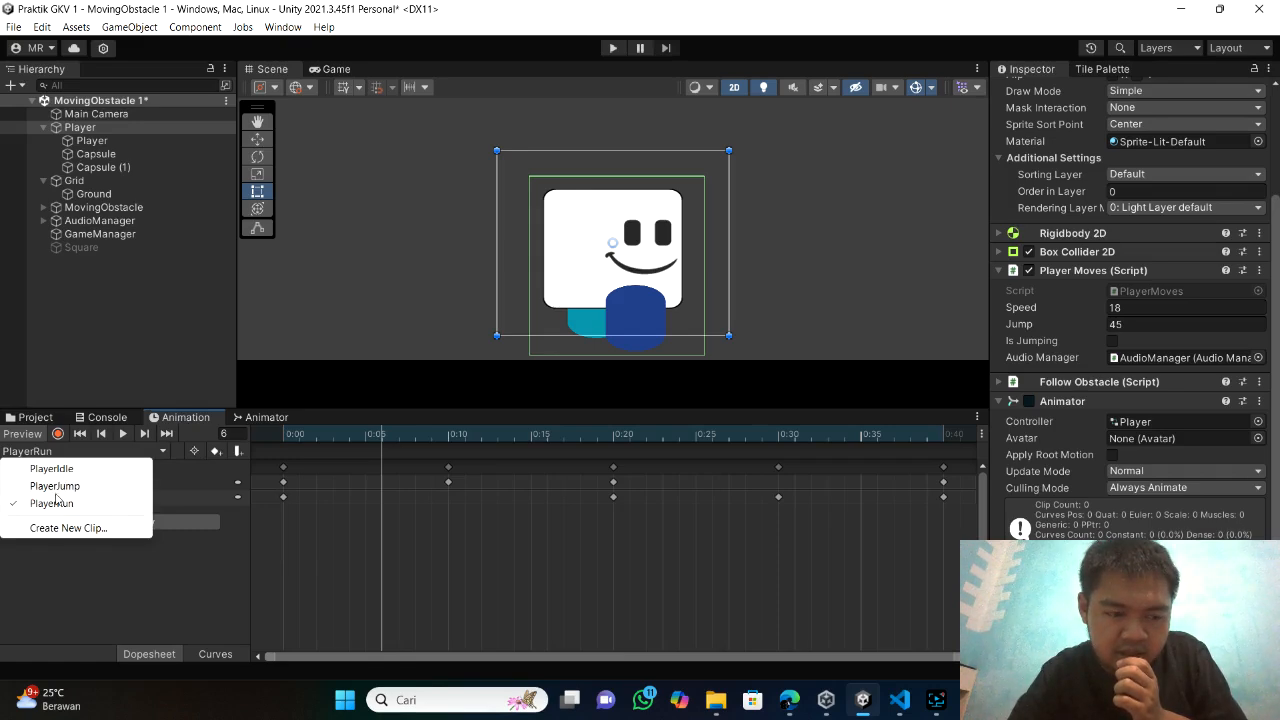
pyautogui.click(70, 470)
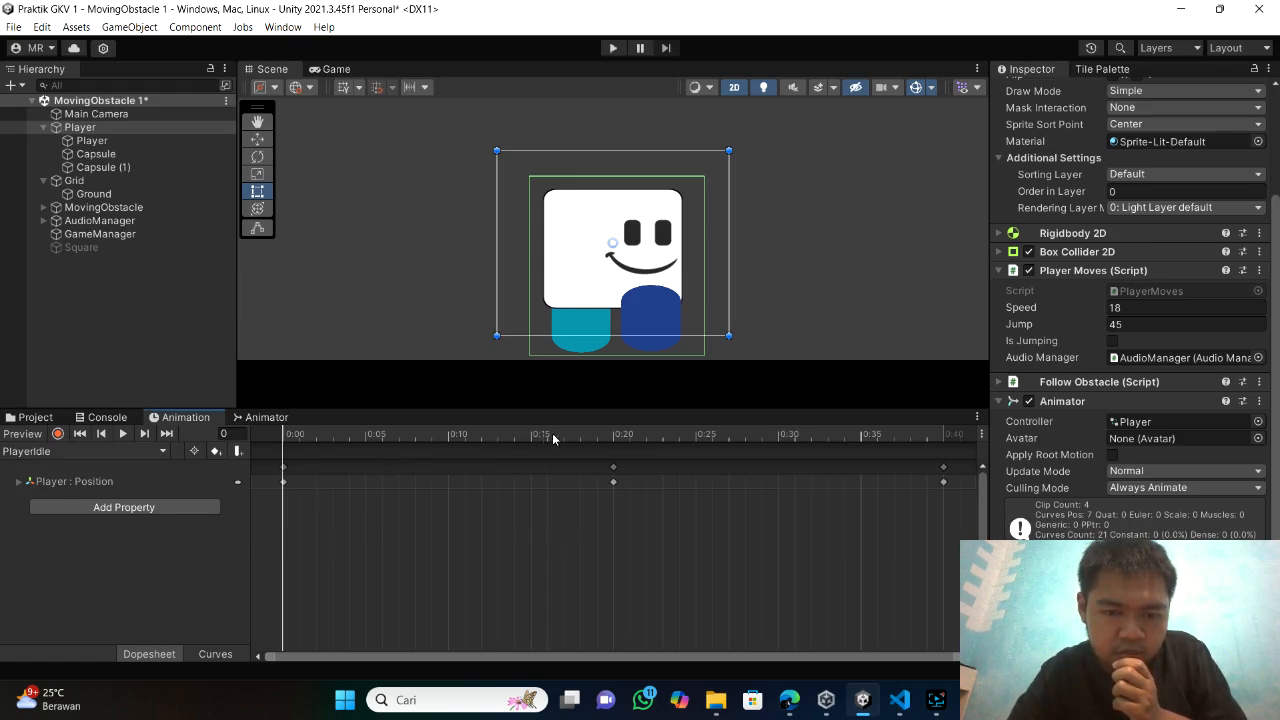
pyautogui.click(614, 466)
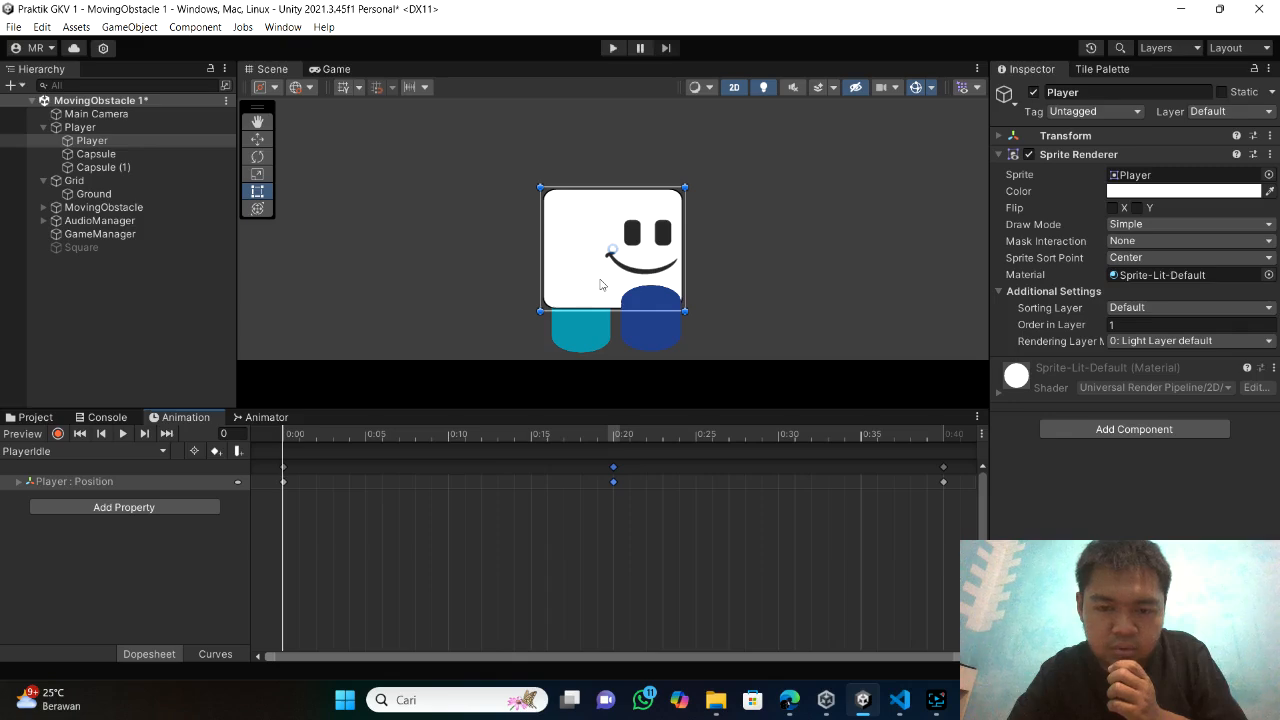
pyautogui.click(285, 469)
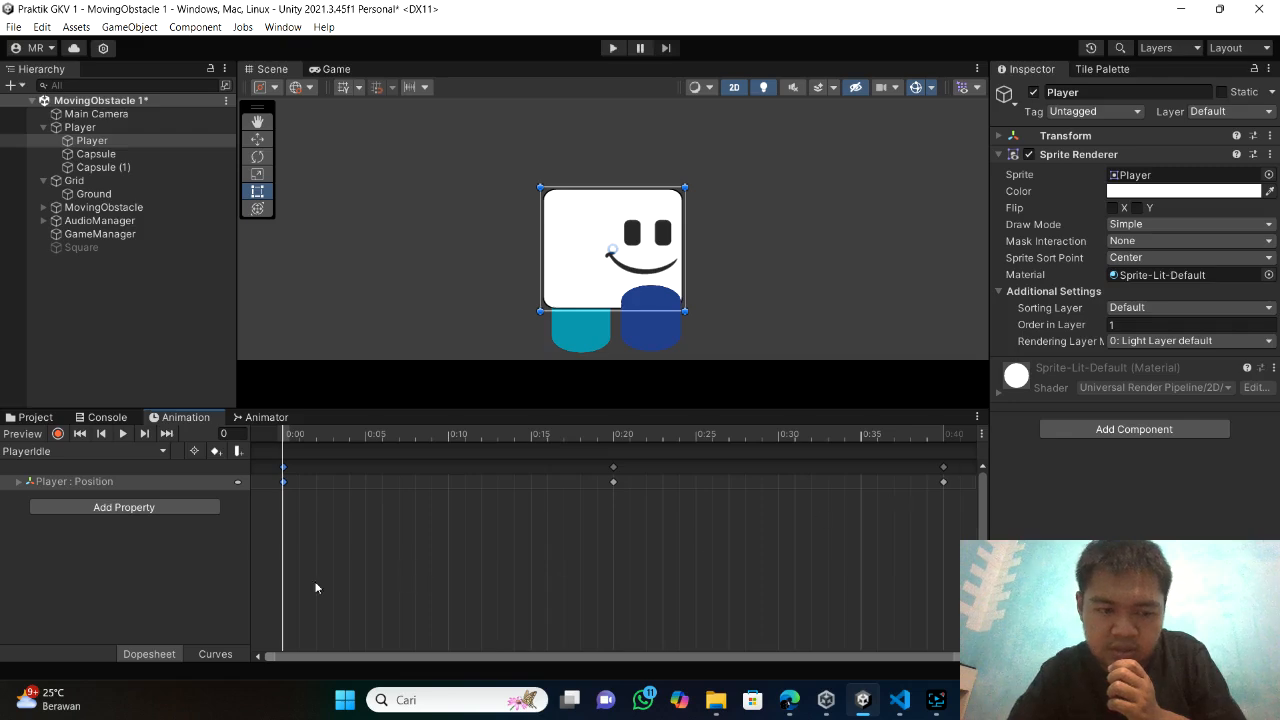
# - Preview the PlayerJump clip, move the playhead to frame 25 and inspect the last and first capsule keyframes
pyautogui.click(45, 449)
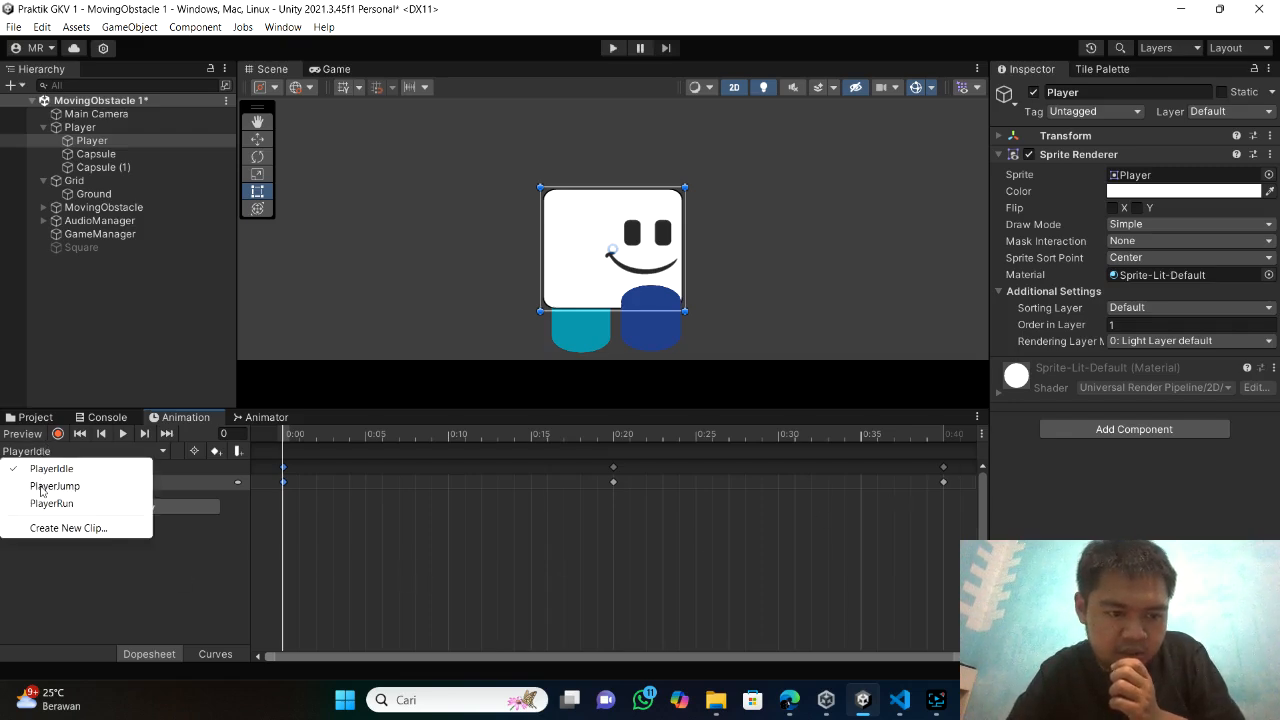
pyautogui.click(40, 486)
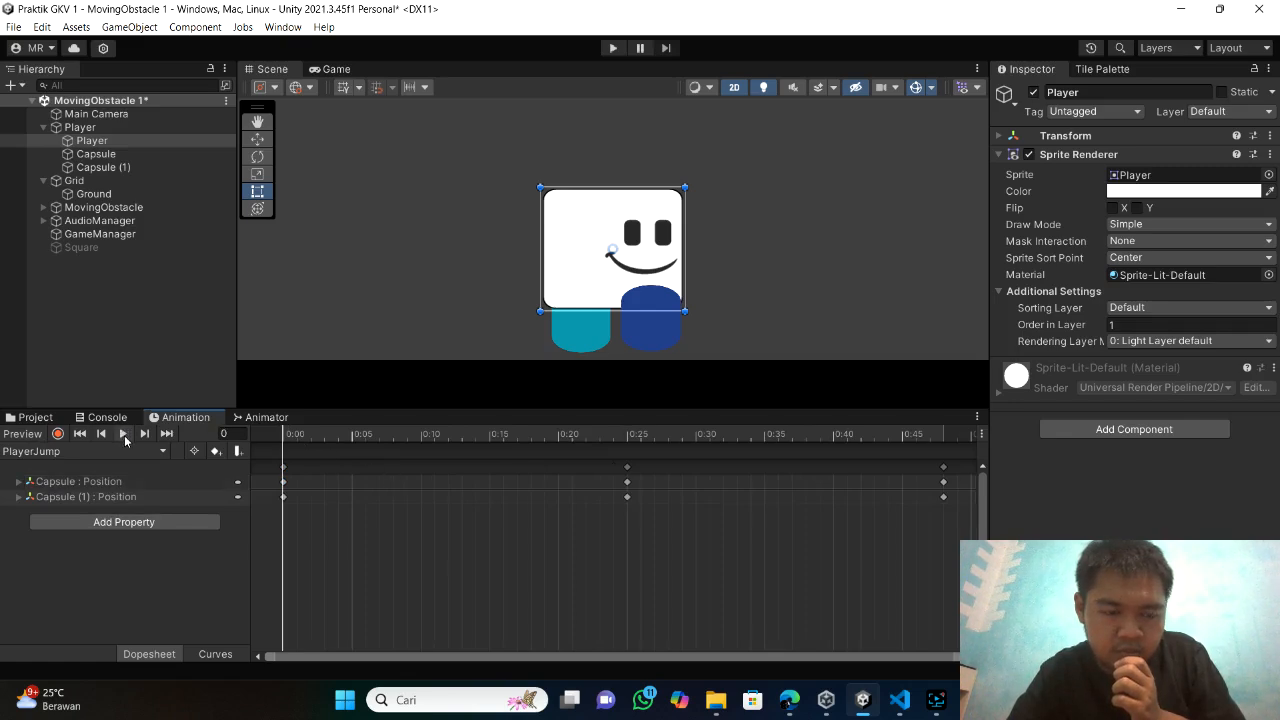
pyautogui.click(123, 434)
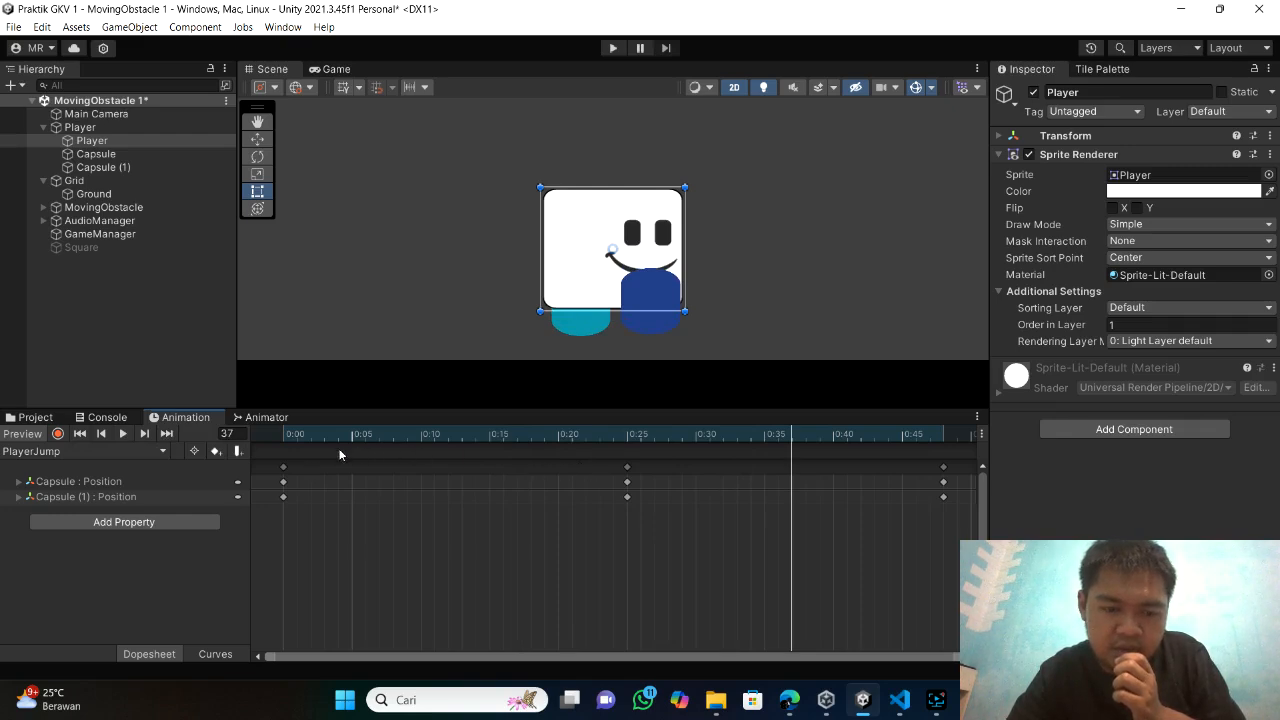
pyautogui.click(628, 445)
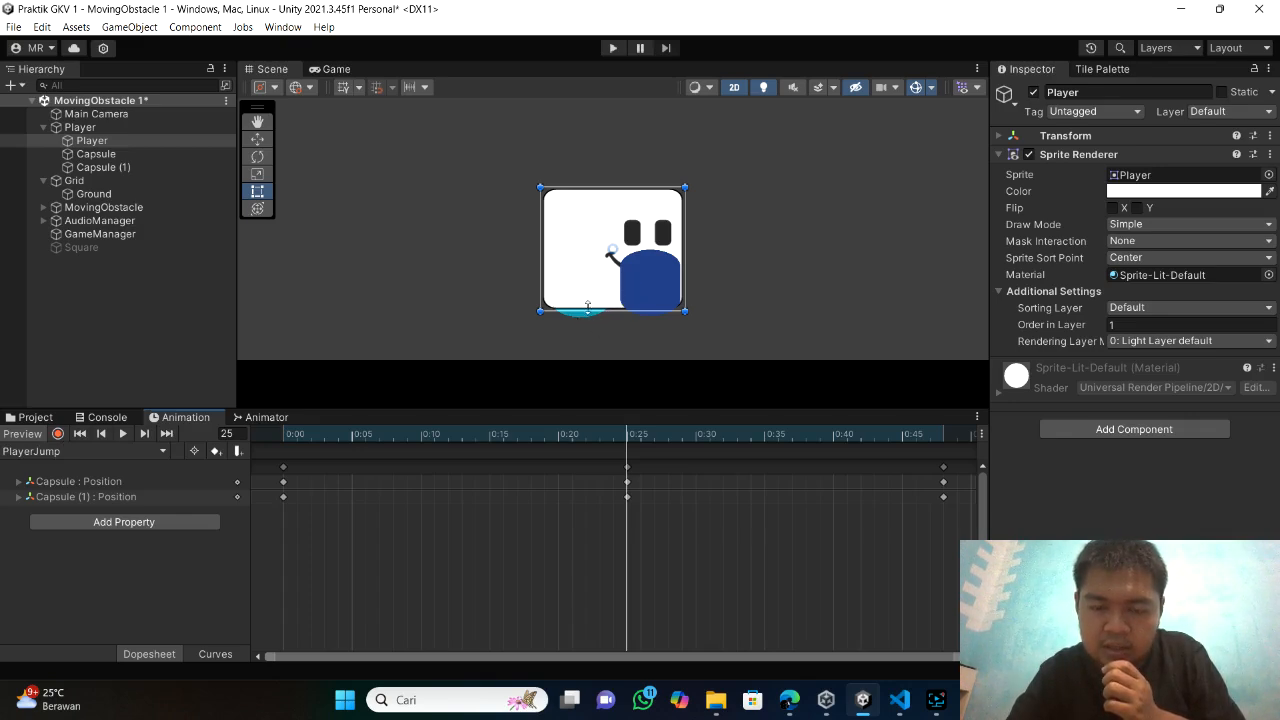
pyautogui.click(943, 467)
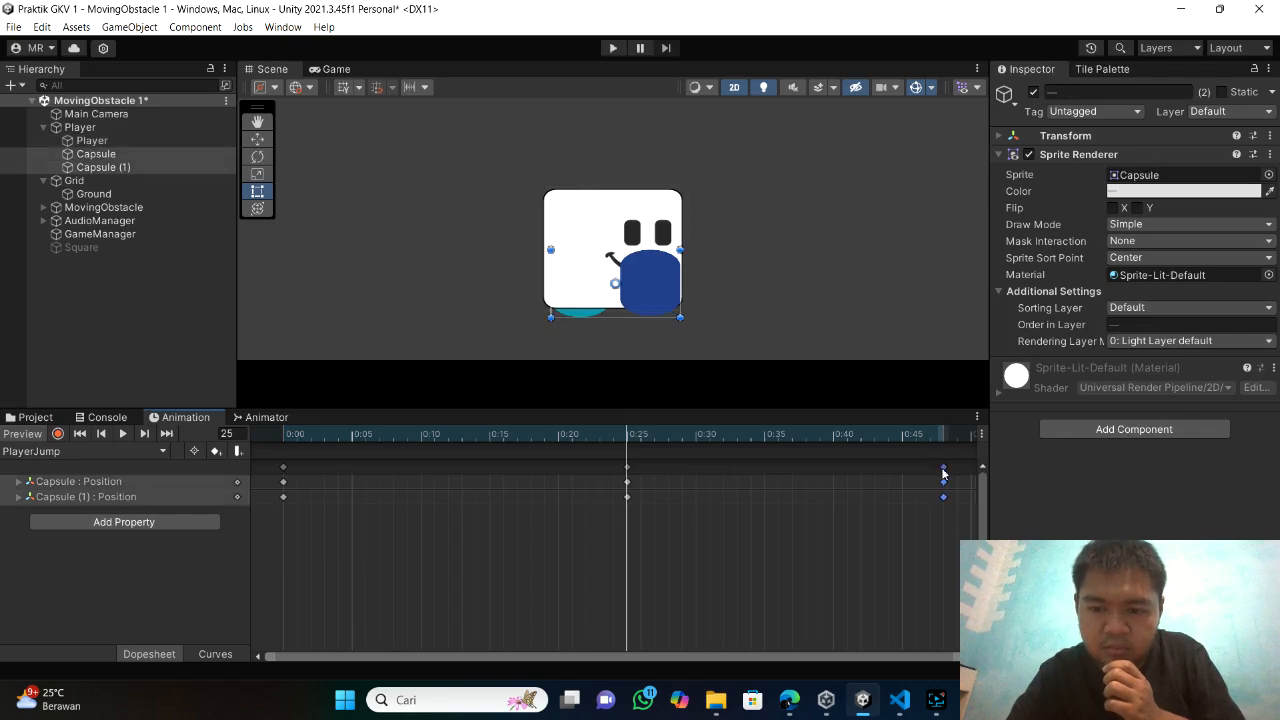
pyautogui.click(283, 468)
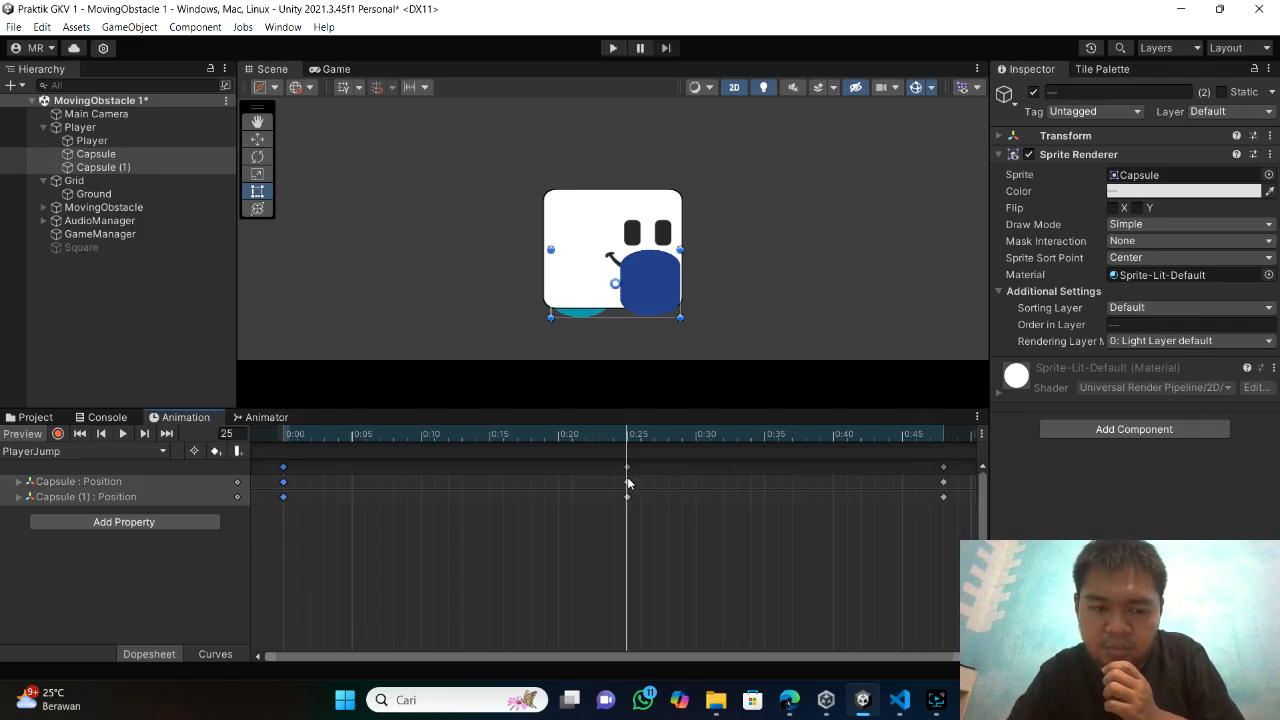
# - Switch to the PlayerRun clip and scrub the playhead forward and back to review the capsules' running motion
pyautogui.click(107, 453)
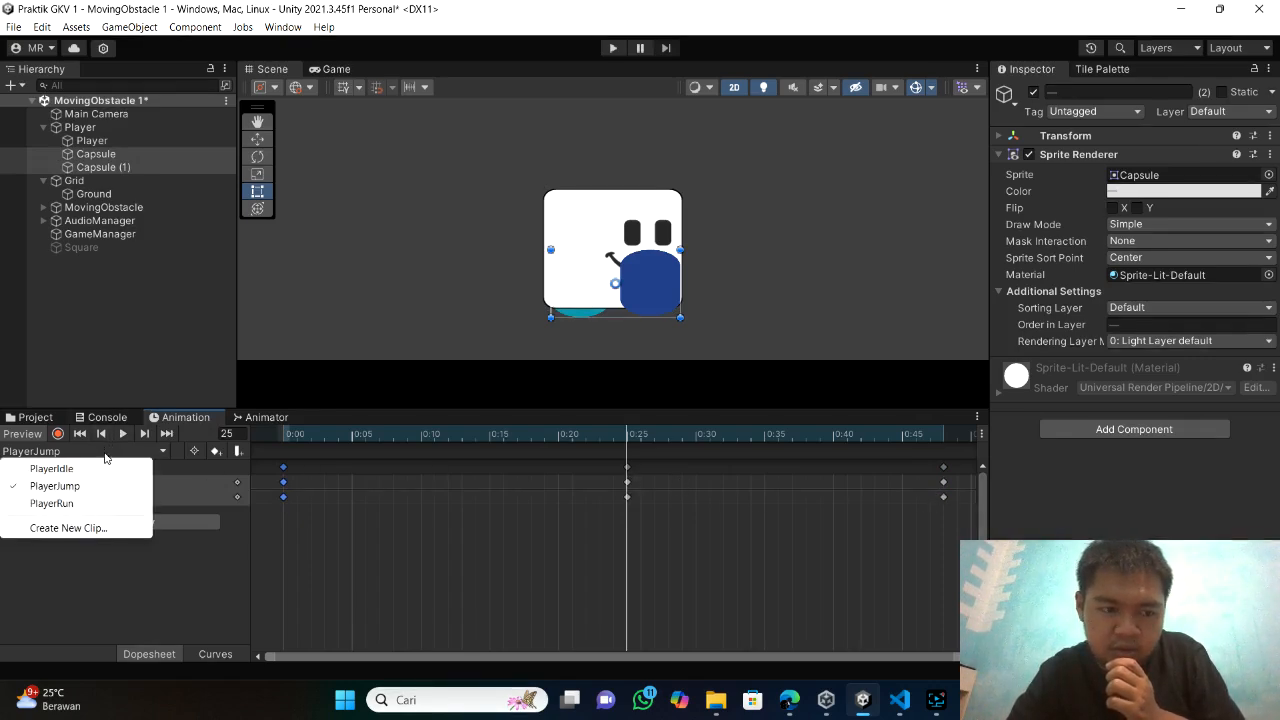
pyautogui.click(52, 503)
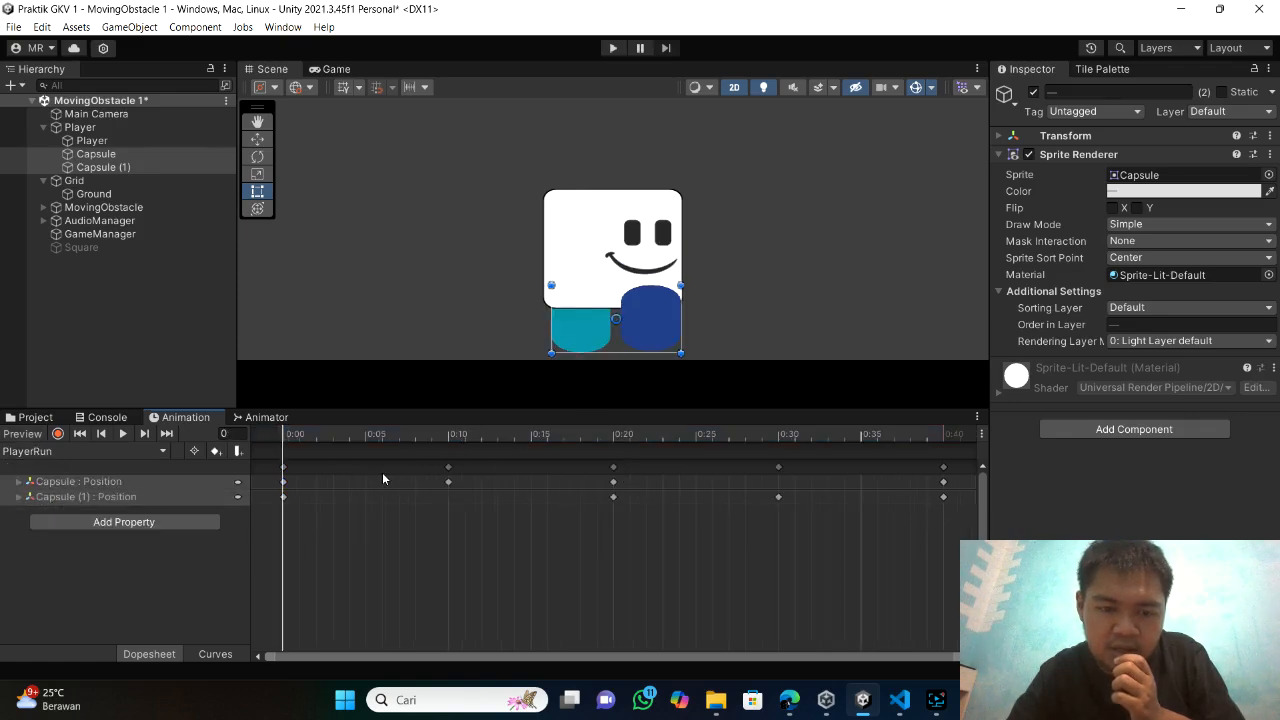
pyautogui.moveTo(283, 437); pyautogui.dragTo(579, 503)
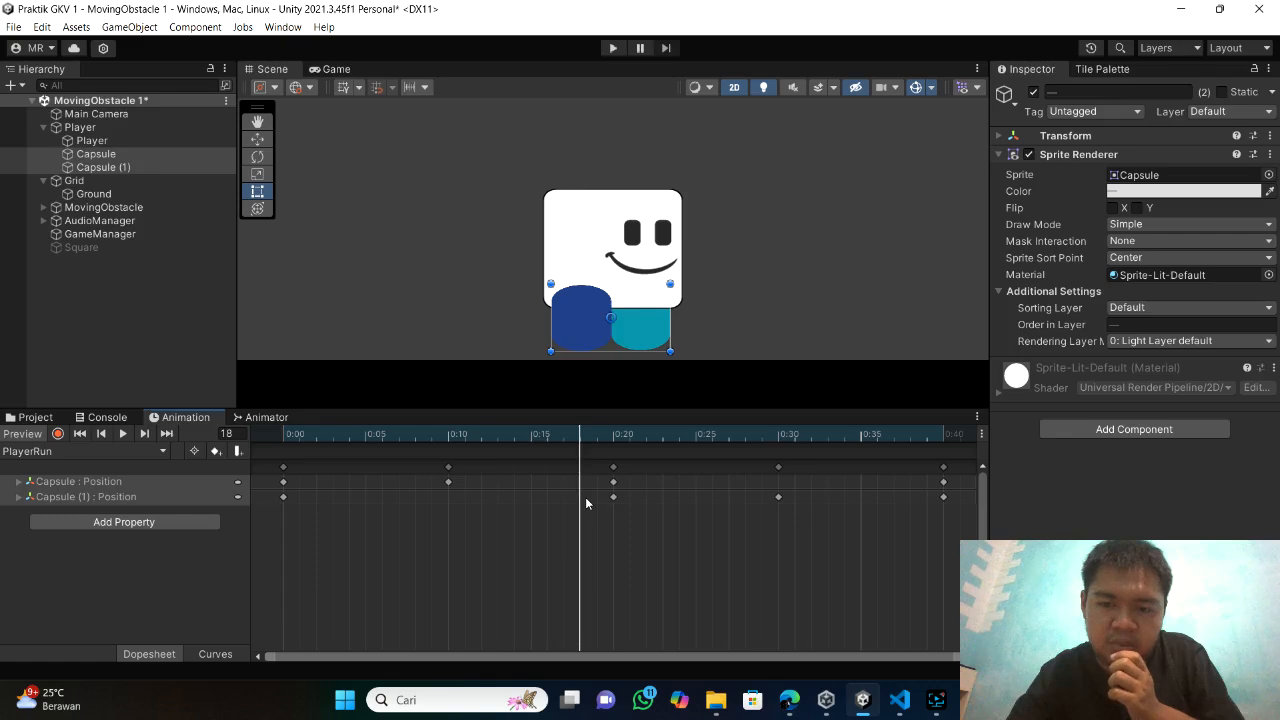
pyautogui.moveTo(588, 503); pyautogui.dragTo(433, 455)
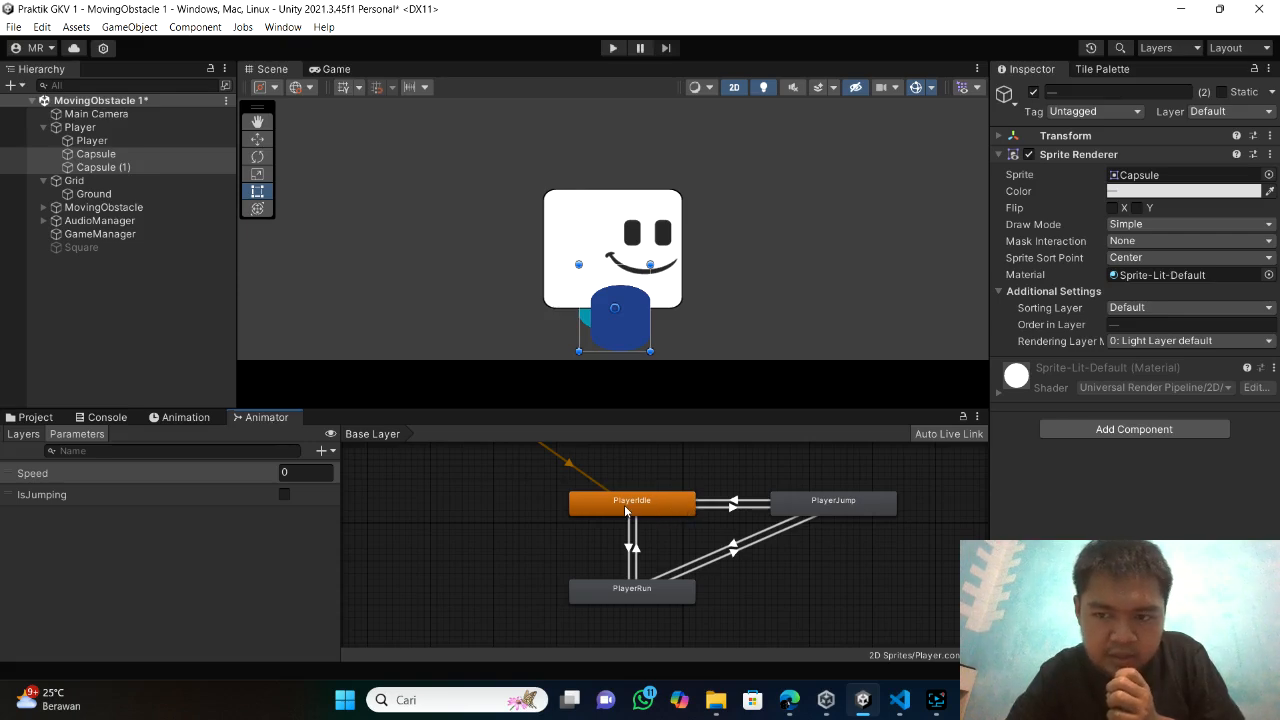
# - Show the Animator state graph and select the PlayerRun, PlayerJump and PlayerIdle states in turn
pyautogui.click(621, 596)
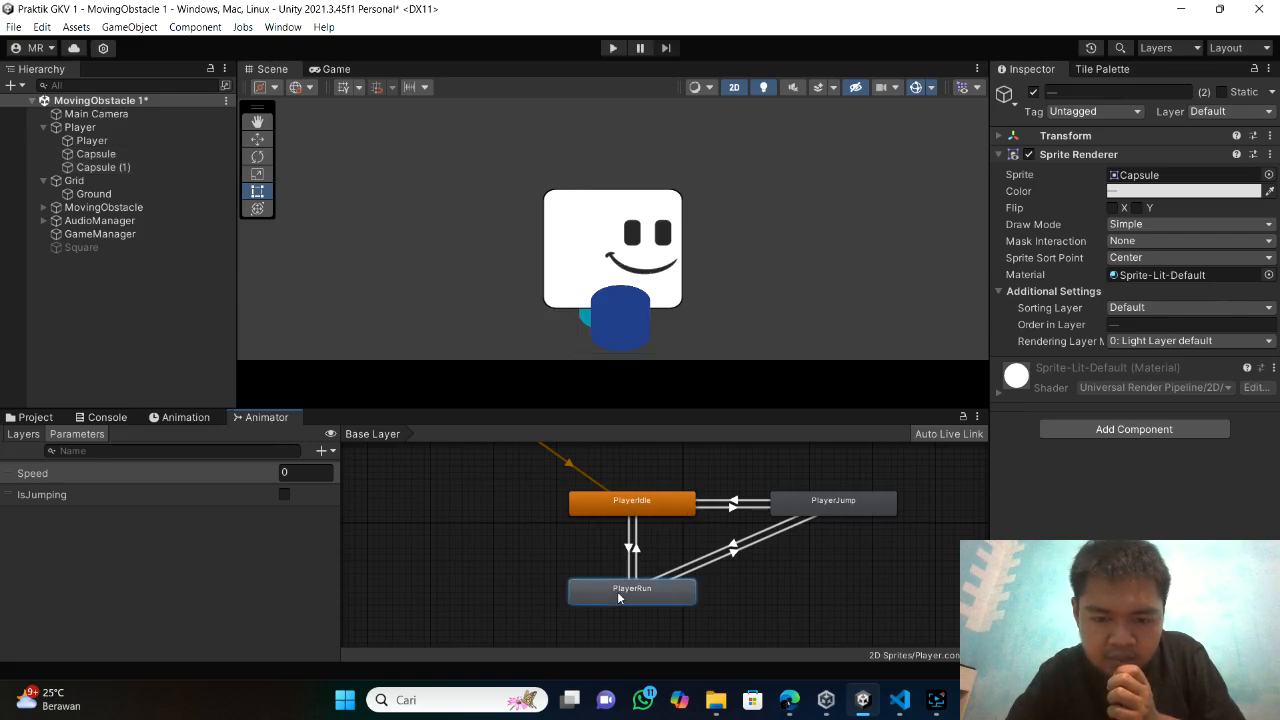
pyautogui.click(864, 510)
pyautogui.click(654, 503)
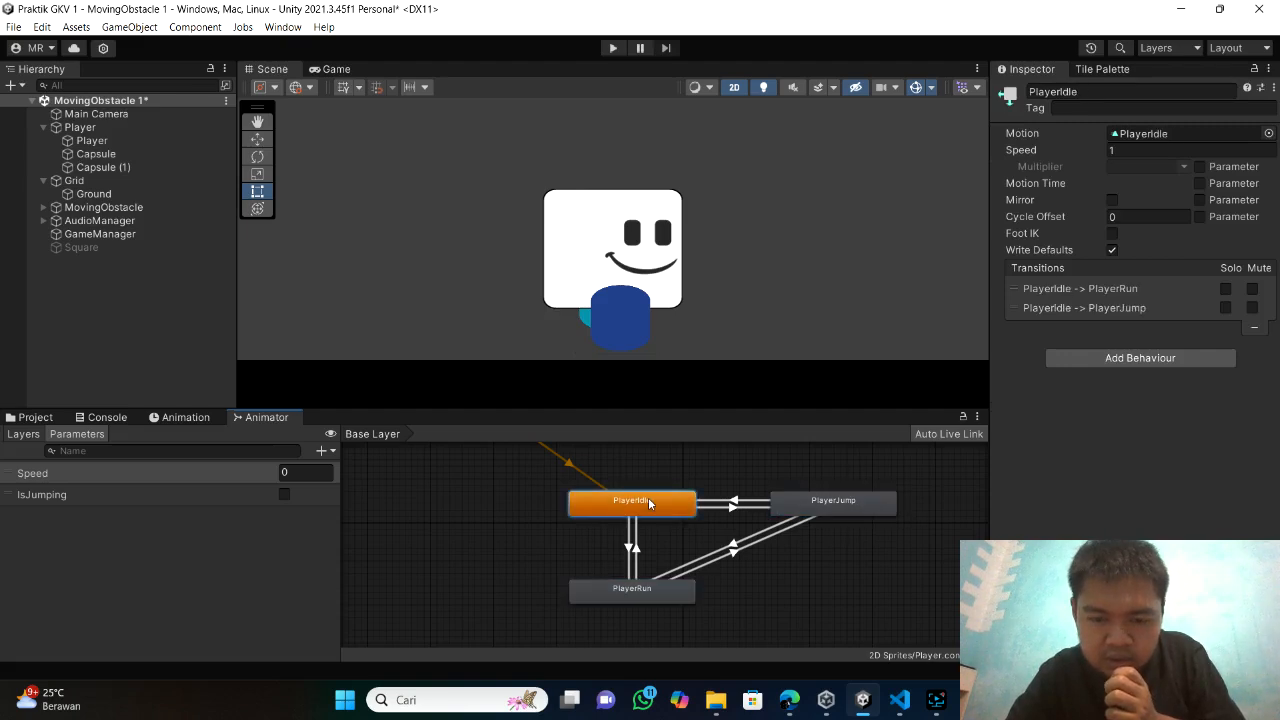
# - Inspect the exit time setting and conditions of the transition from PlayerIdle to PlayerRun
pyautogui.click(630, 552)
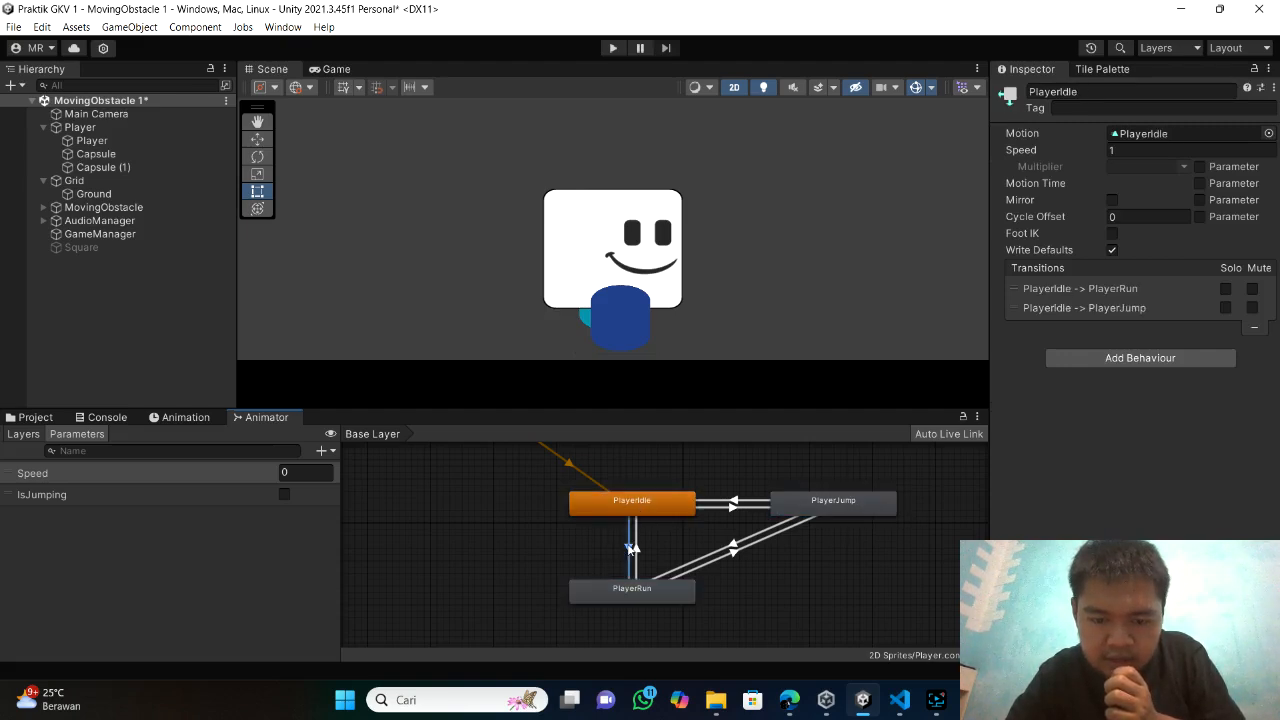
pyautogui.rightClick(629, 545)
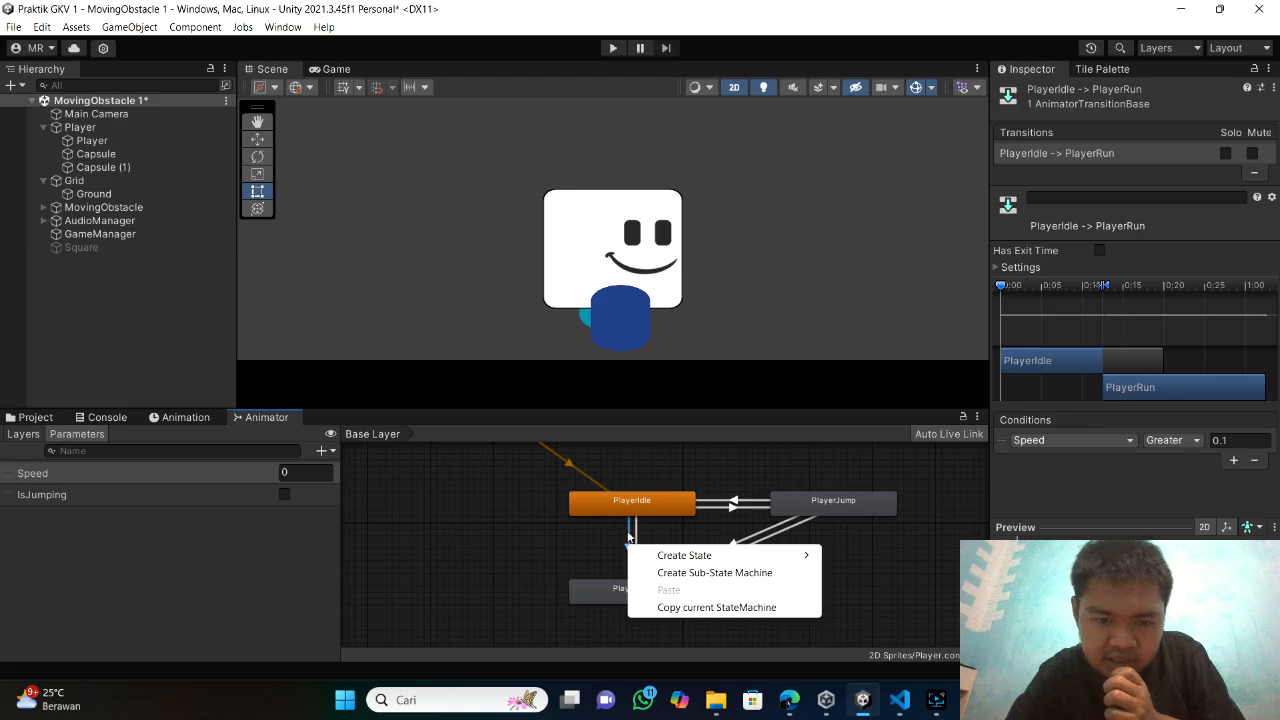
pyautogui.click(620, 541)
pyautogui.click(647, 505)
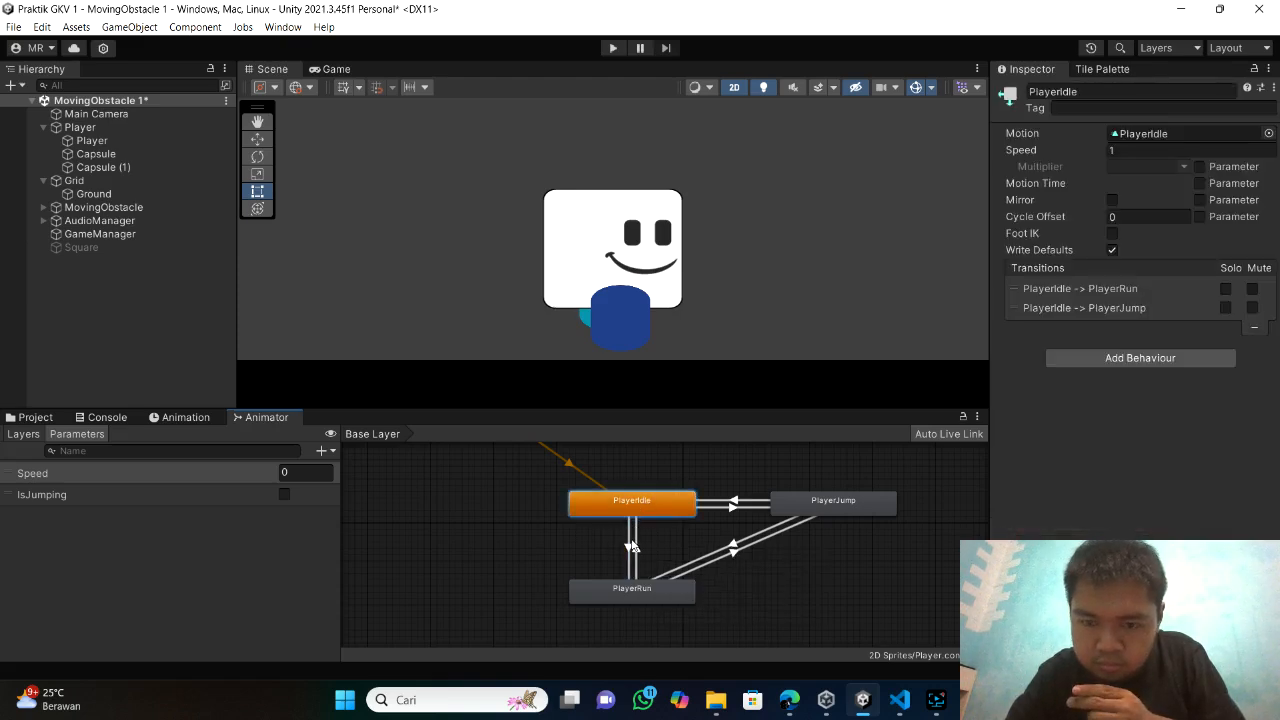
pyautogui.click(630, 547)
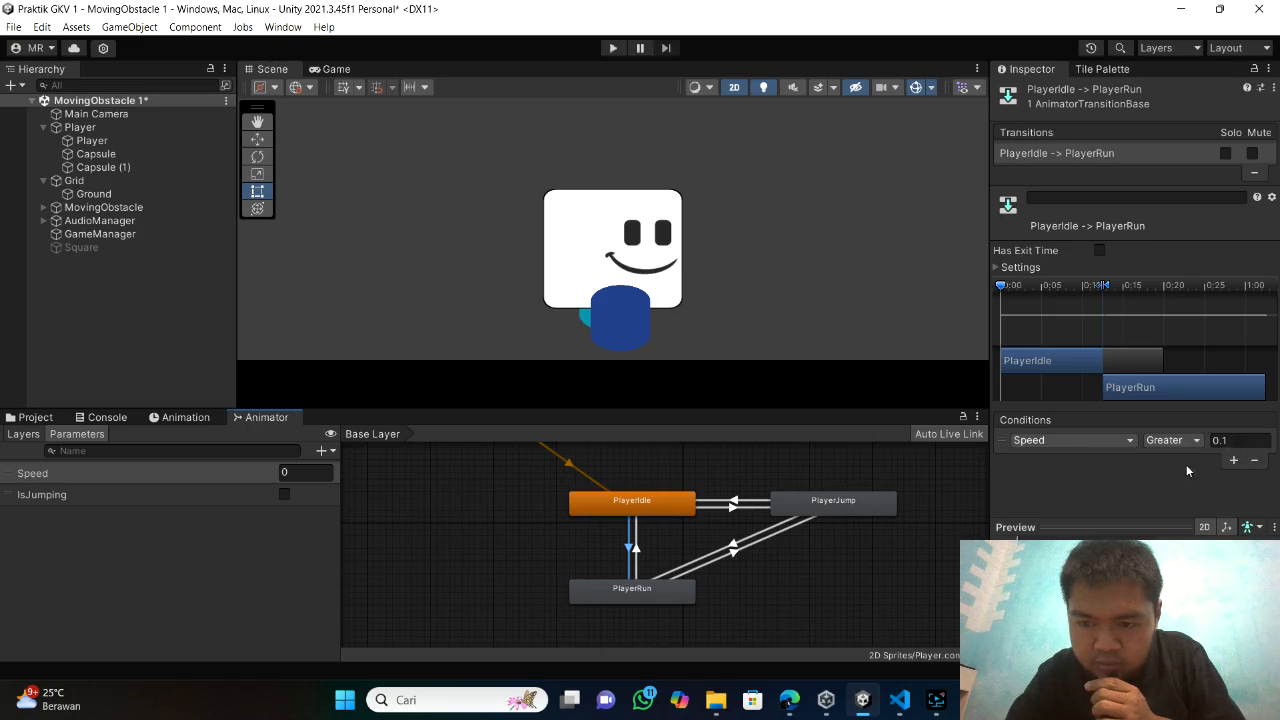
pyautogui.press('Return')
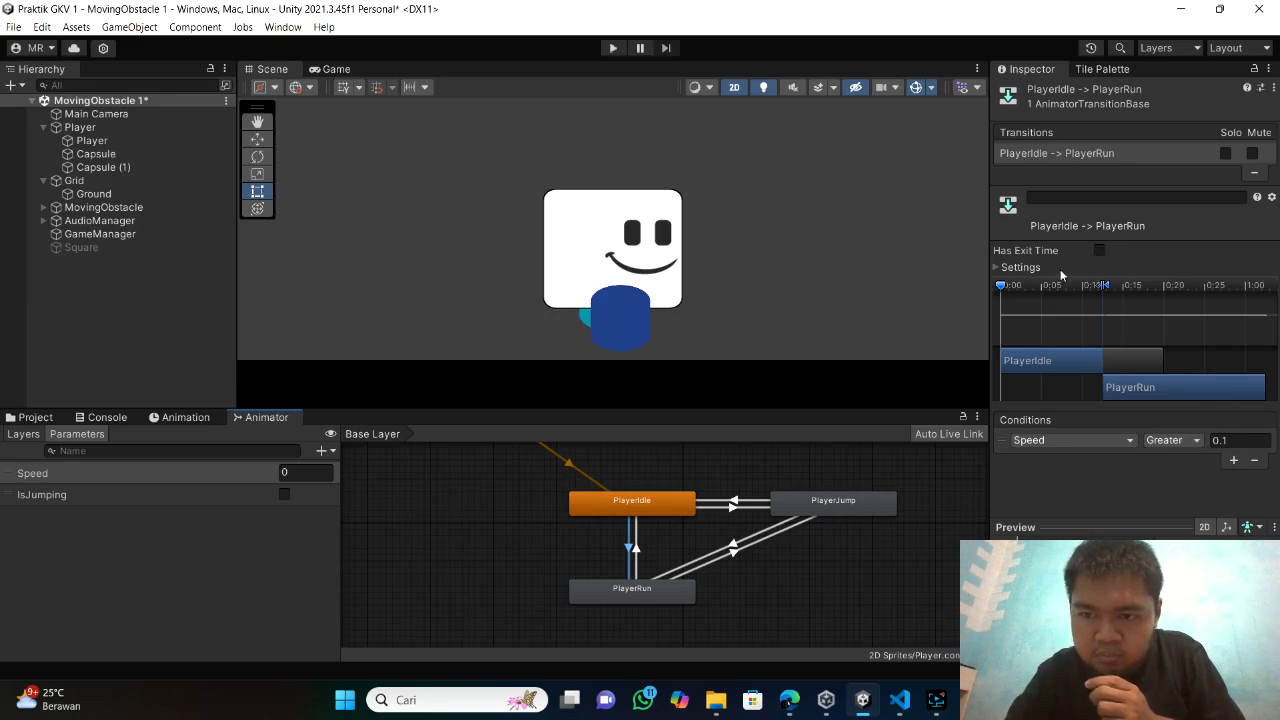
# - Inspect the conditions of the PlayerJump to PlayerIdle transition and of both transitions between PlayerIdle and PlayerRun
pyautogui.click(636, 550)
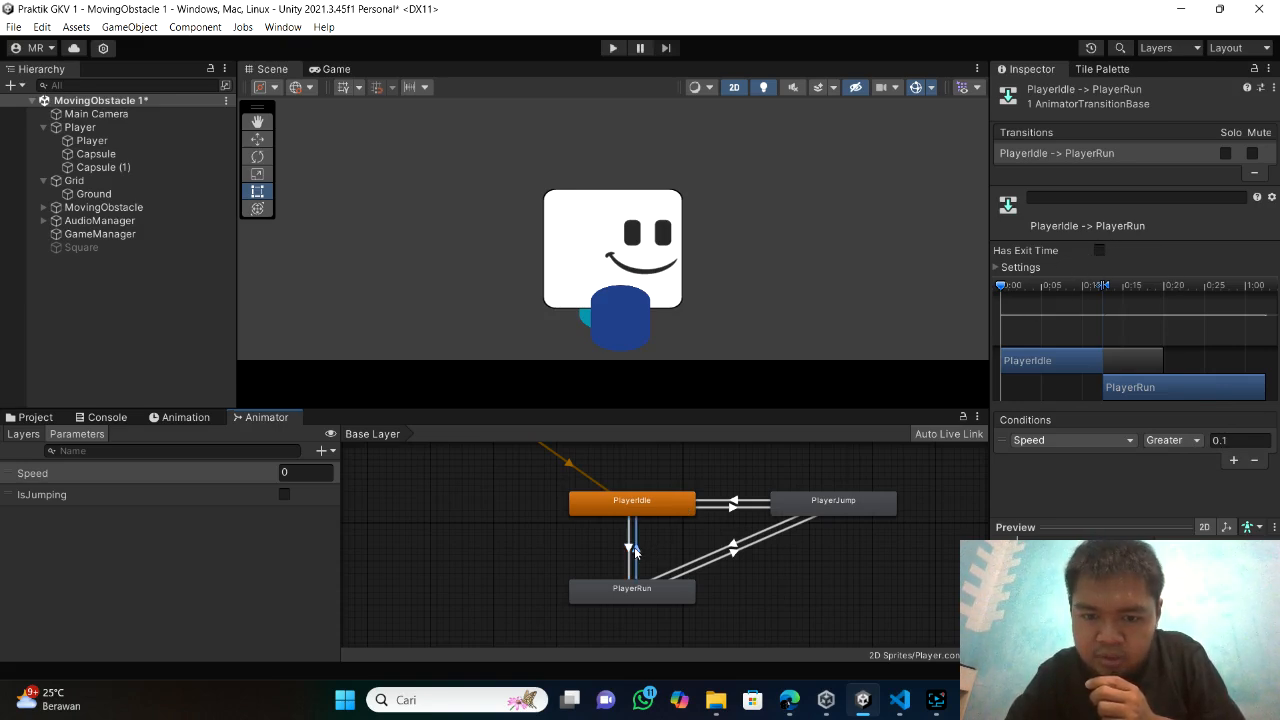
pyautogui.click(750, 547)
pyautogui.click(733, 500)
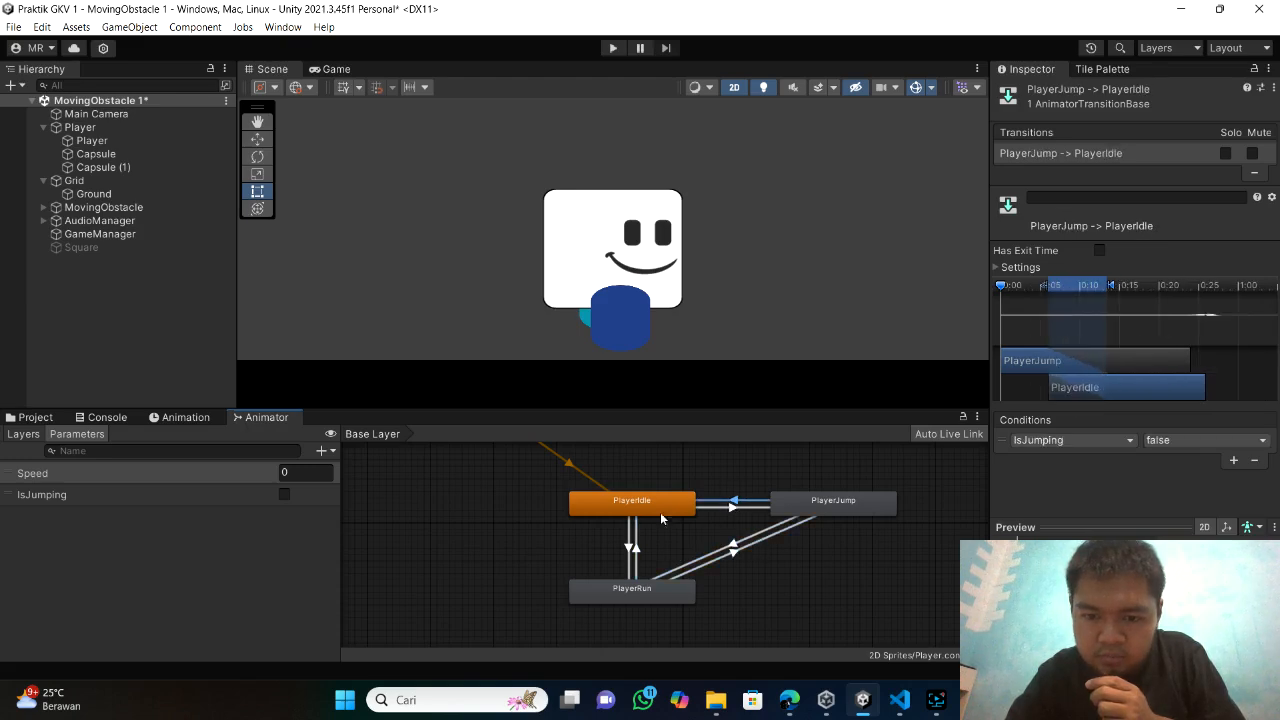
pyautogui.click(629, 547)
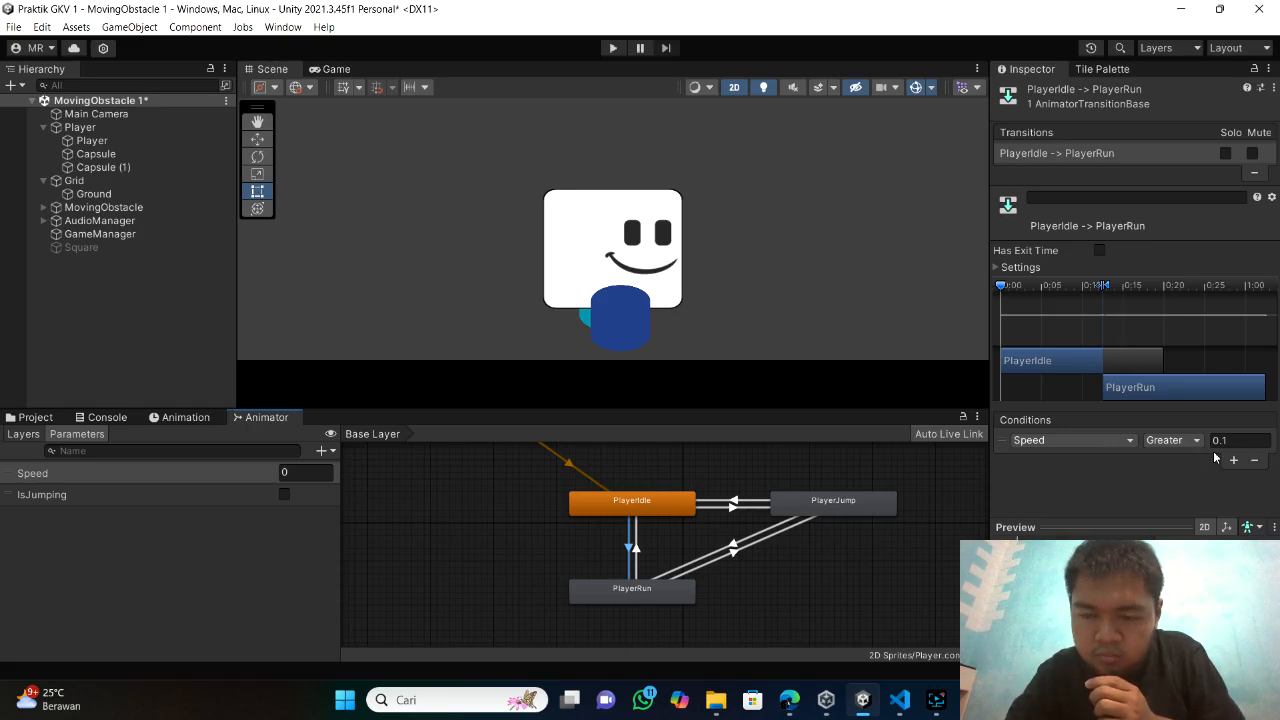
pyautogui.click(636, 553)
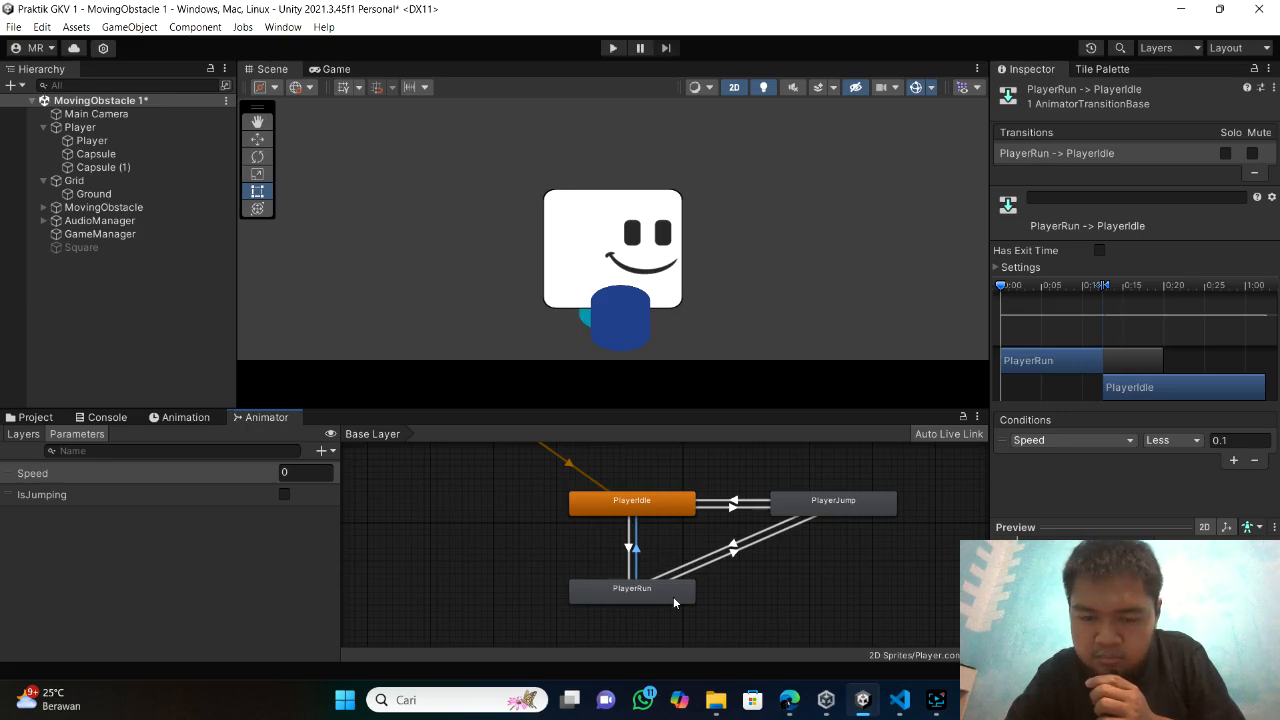
# - Inspect the conditions of the transitions between PlayerRun and PlayerJump in both directions, and those between PlayerJump and PlayerIdle
pyautogui.click(716, 556)
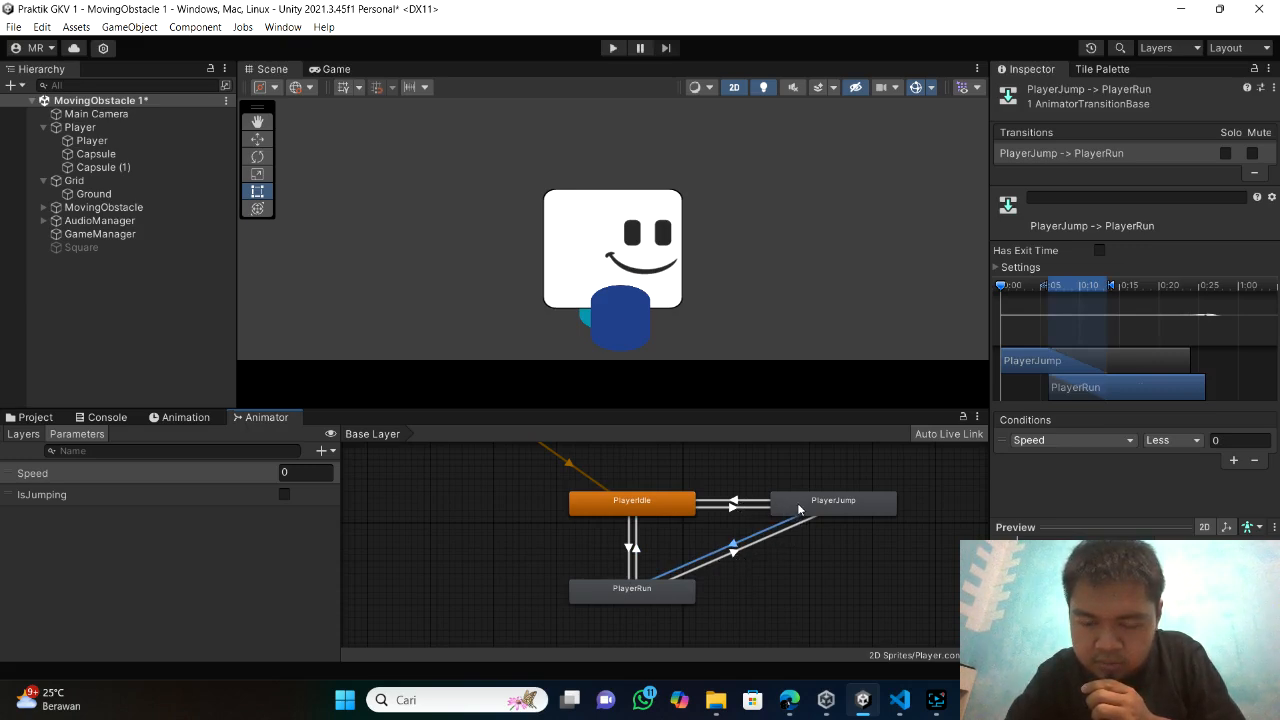
pyautogui.click(728, 550)
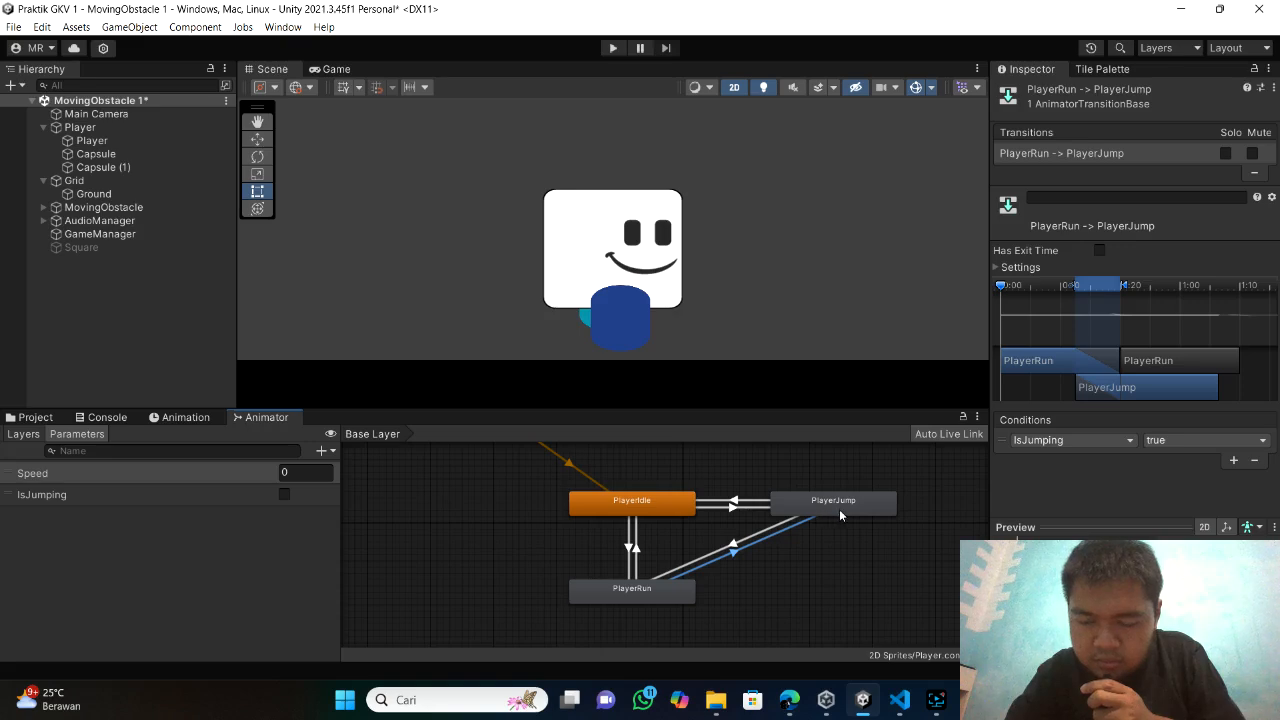
pyautogui.click(754, 541)
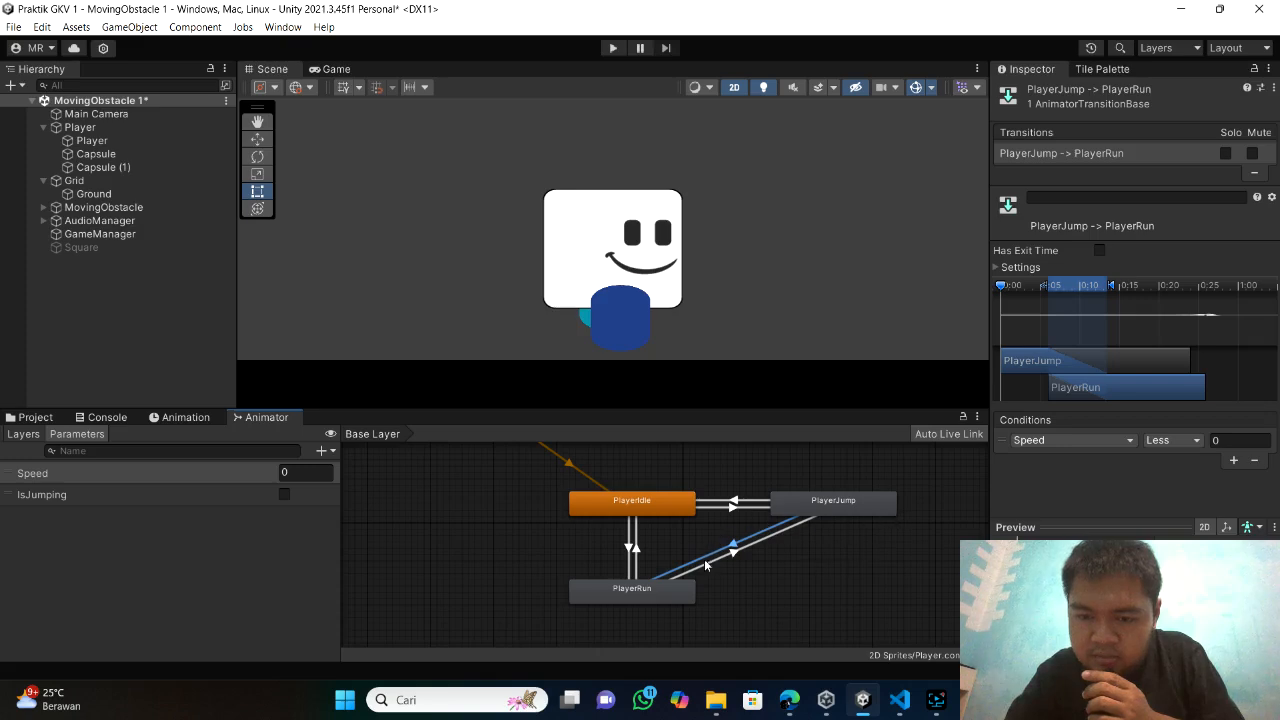
pyautogui.click(719, 500)
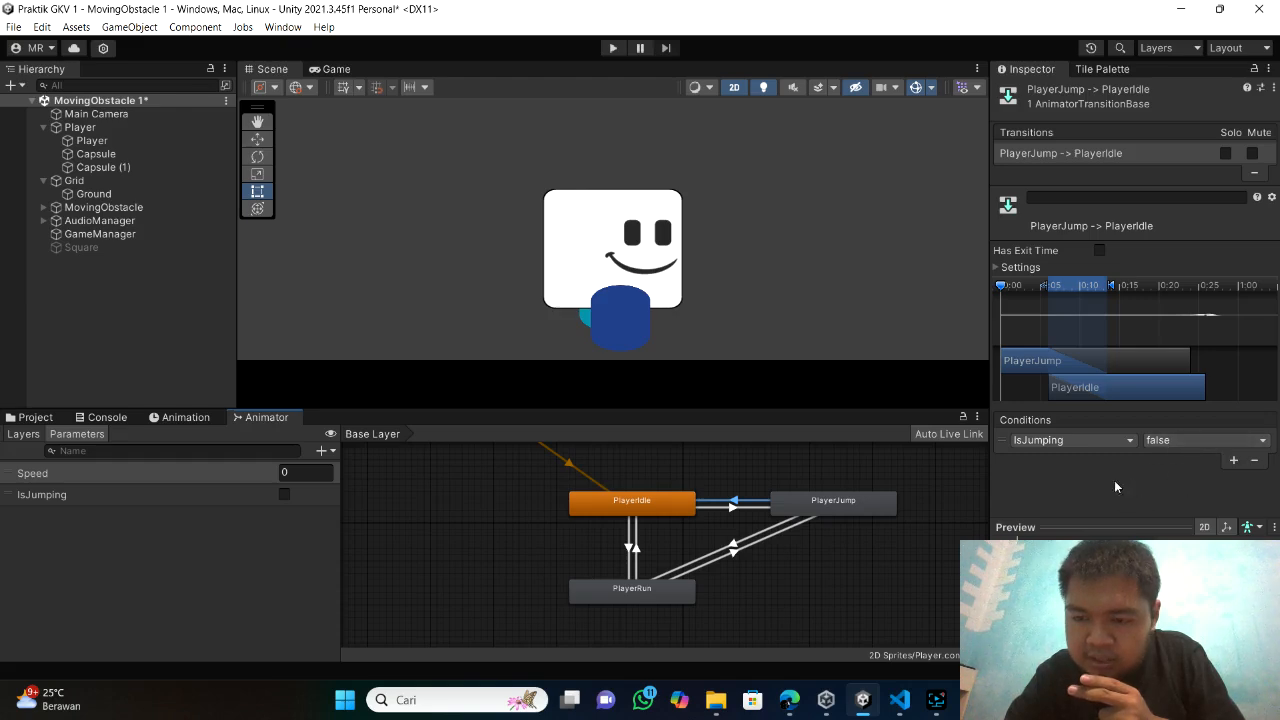
pyautogui.click(735, 508)
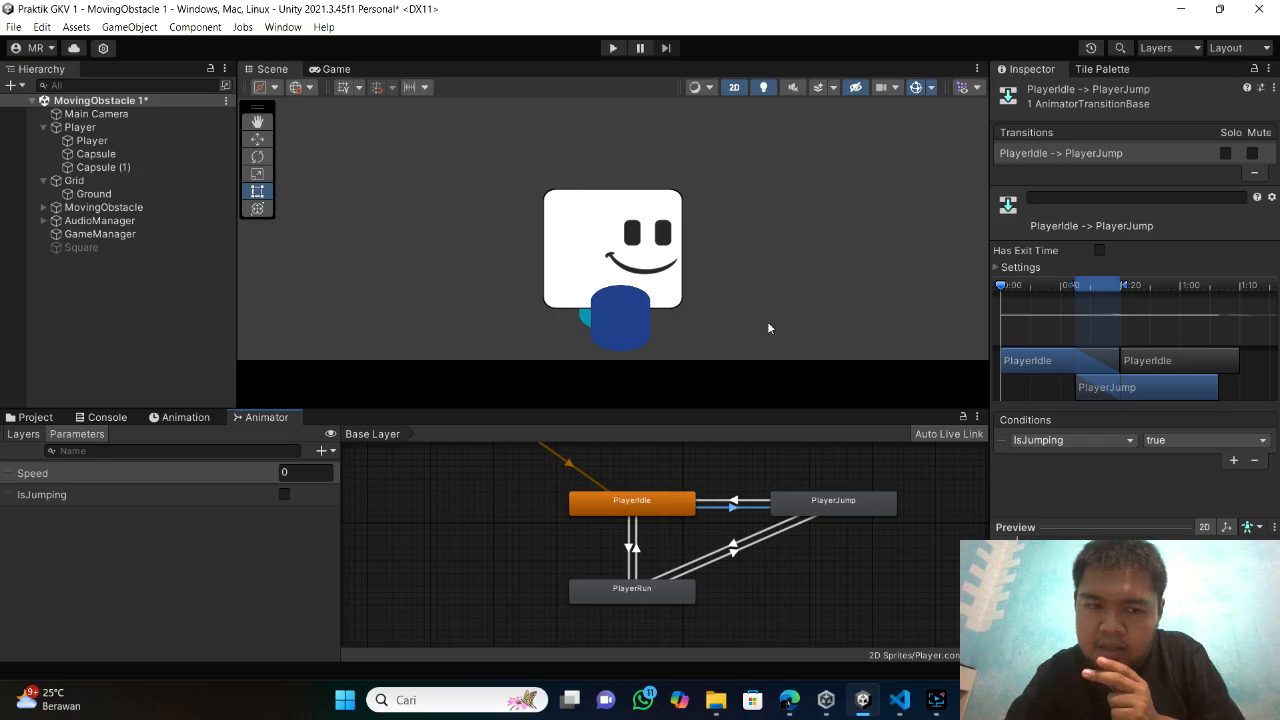
# - Switch to PlayerMoves.cs in Visual Studio Code and highlight the myAnimator declaration and its GetComponent<Animator>() assignment in Awake
pyautogui.click(899, 700)
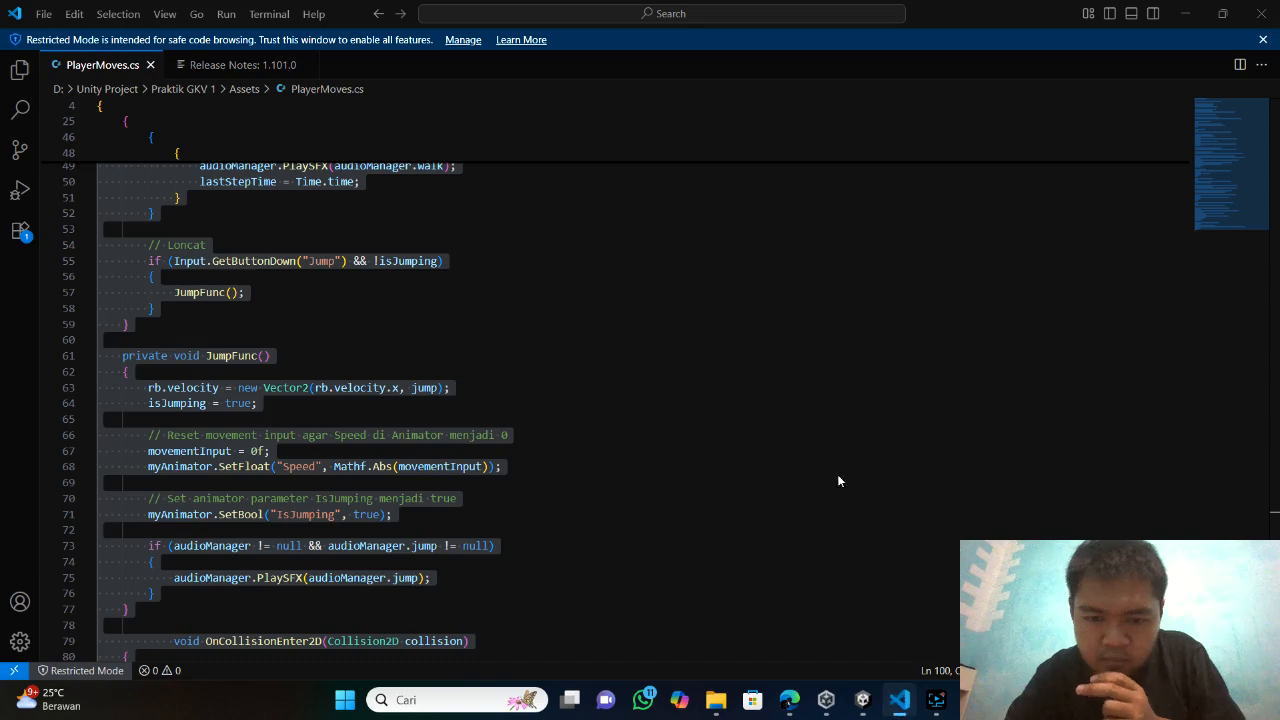
pyautogui.scroll(1, 800, 455)
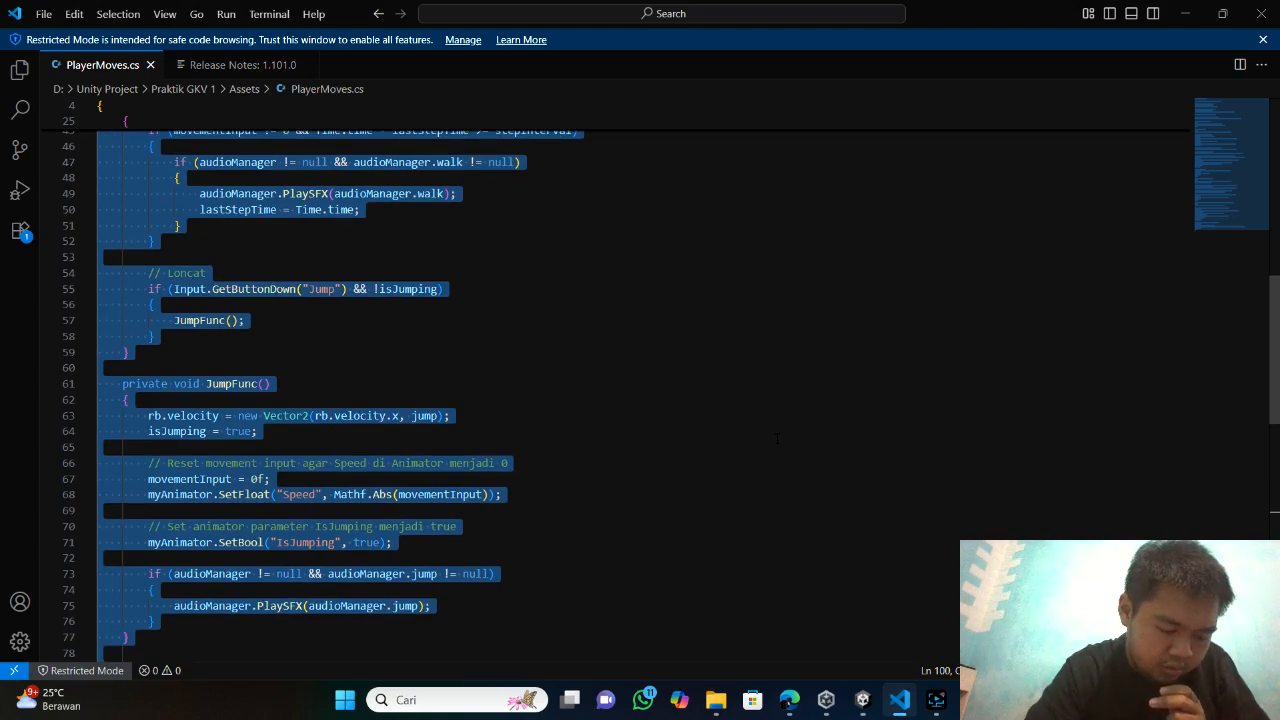
pyautogui.click(624, 430)
pyautogui.scroll(15, 623, 430)
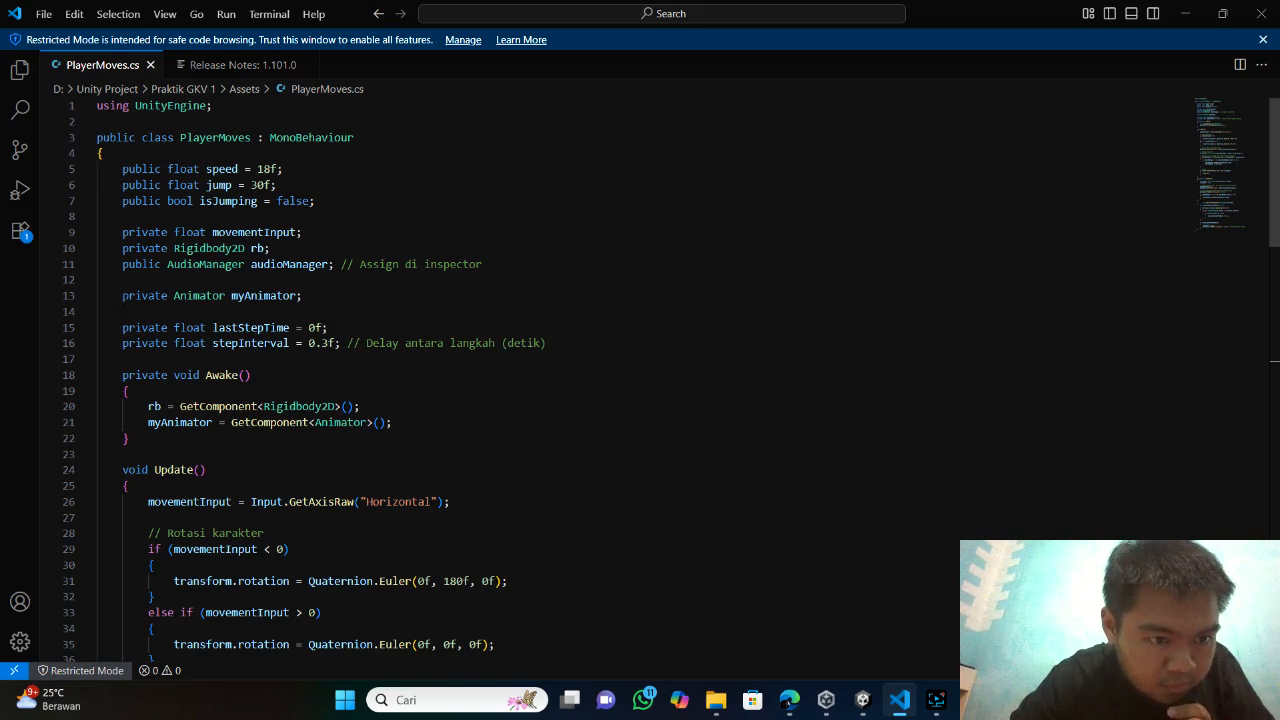
pyautogui.moveTo(122, 295); pyautogui.dragTo(318, 297)
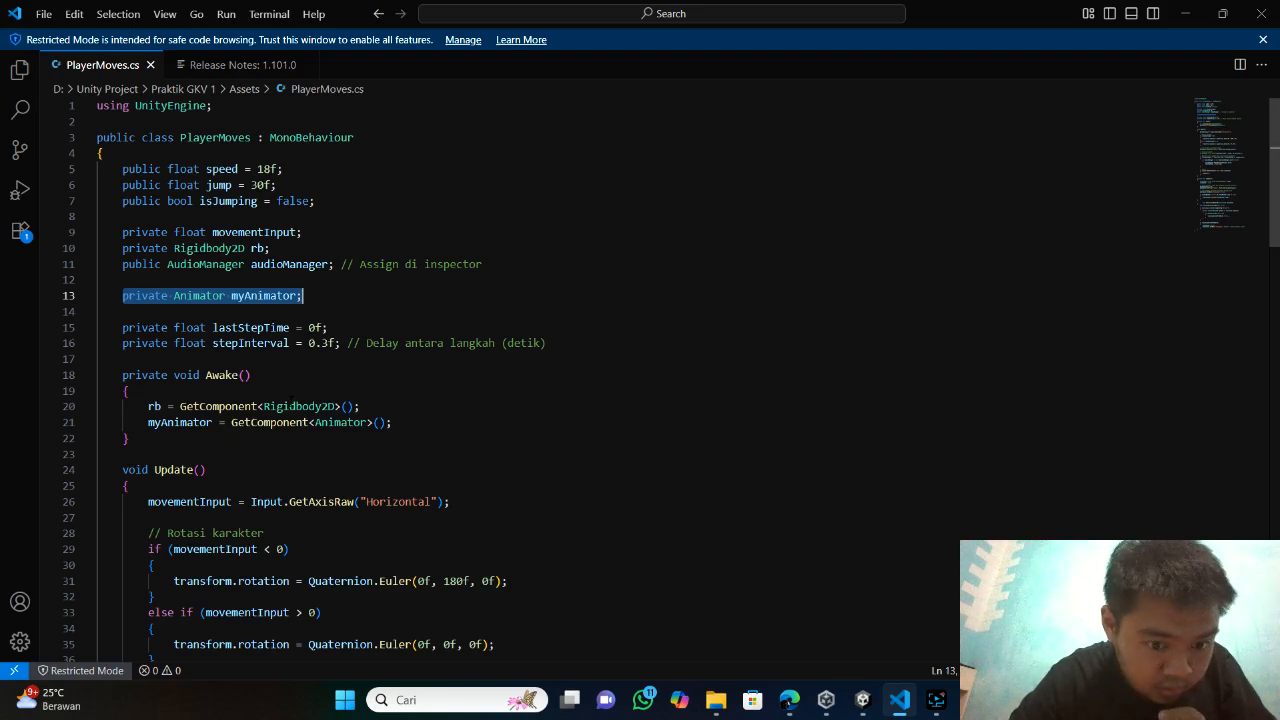
pyautogui.scroll(-1, 291, 401)
pyautogui.scroll(-1, 253, 387)
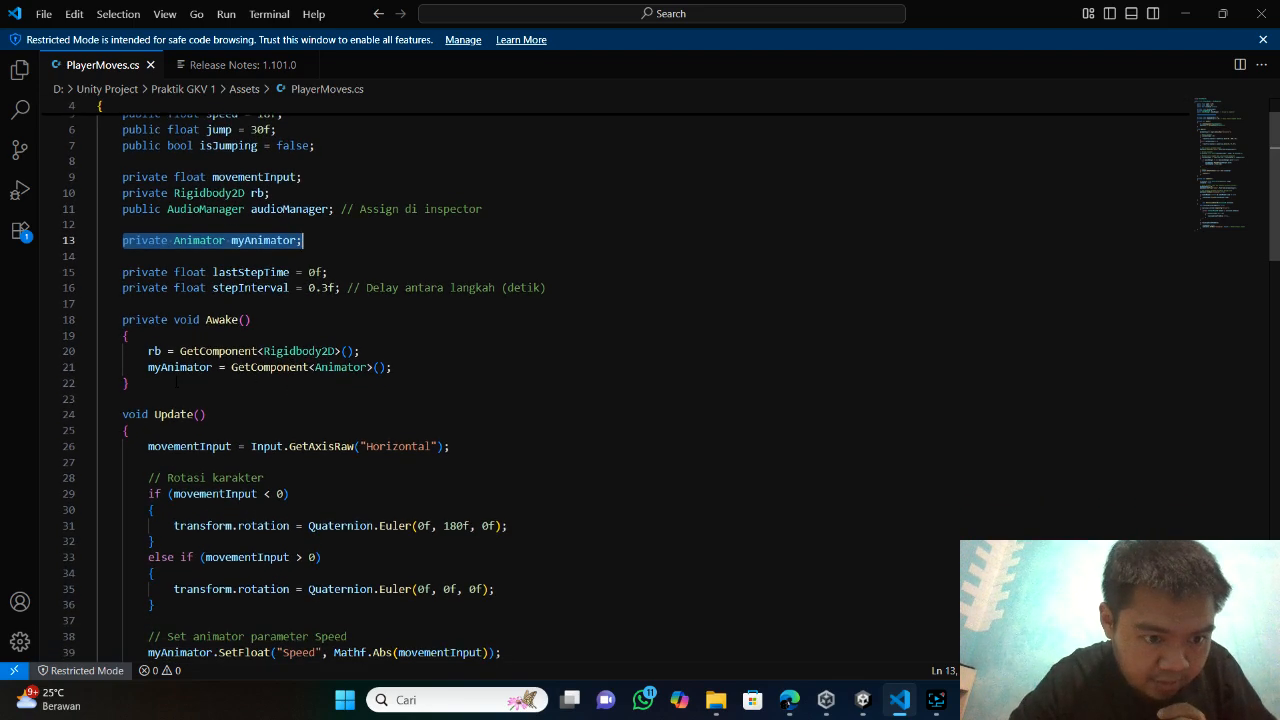
pyautogui.moveTo(405, 366); pyautogui.dragTo(143, 367)
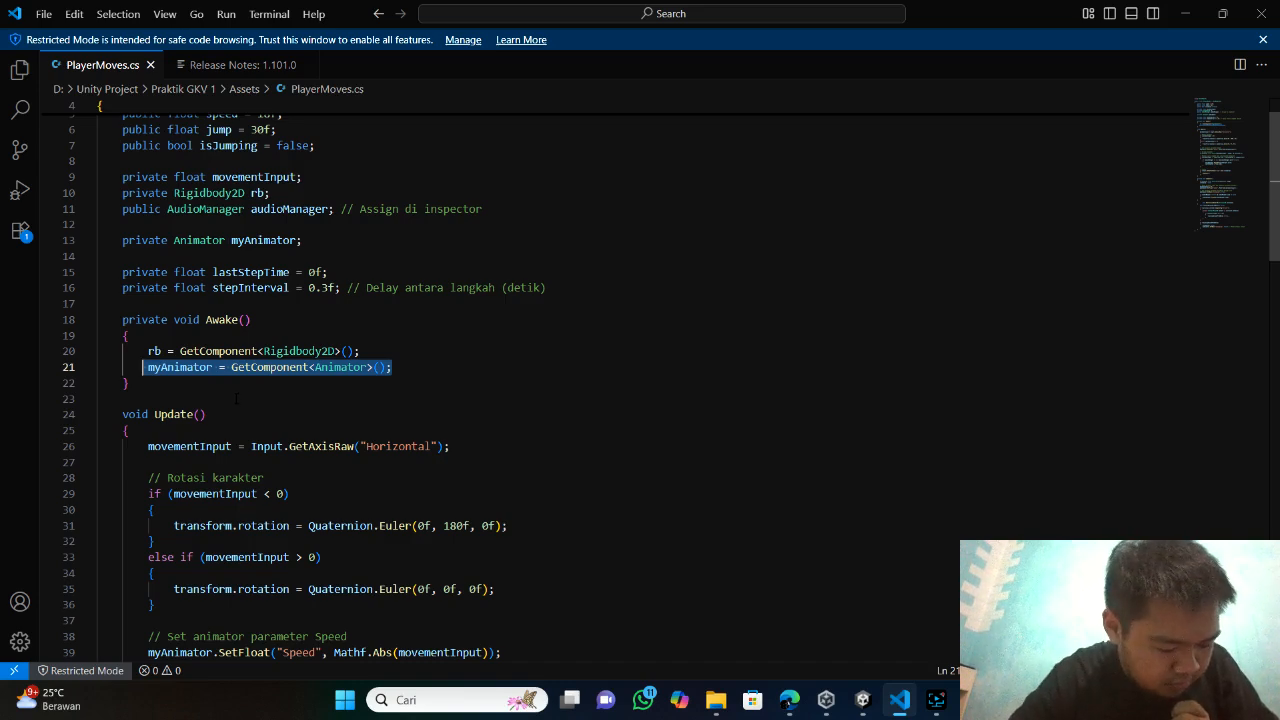
# - Highlight the myAnimator.SetFloat("Speed", Mathf.Abs(movementInput)) line in the Update method
pyautogui.scroll(-1, 333, 452)
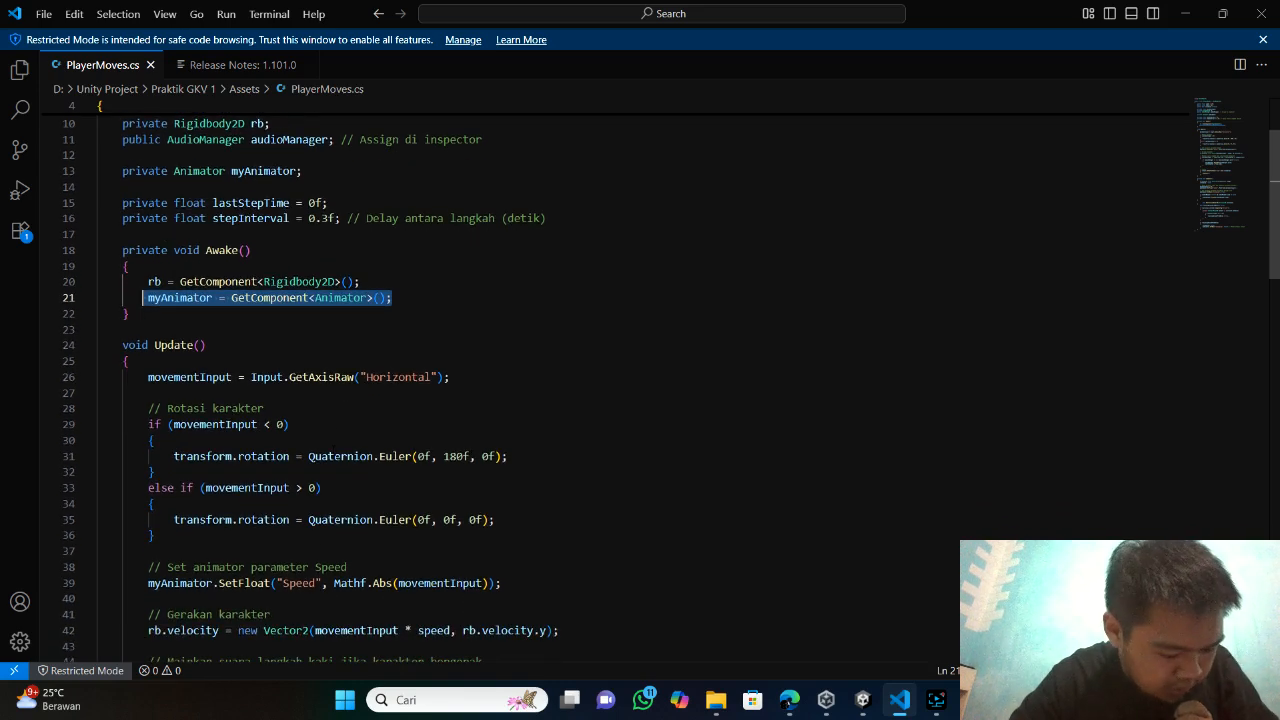
pyautogui.scroll(-2, 640, 390)
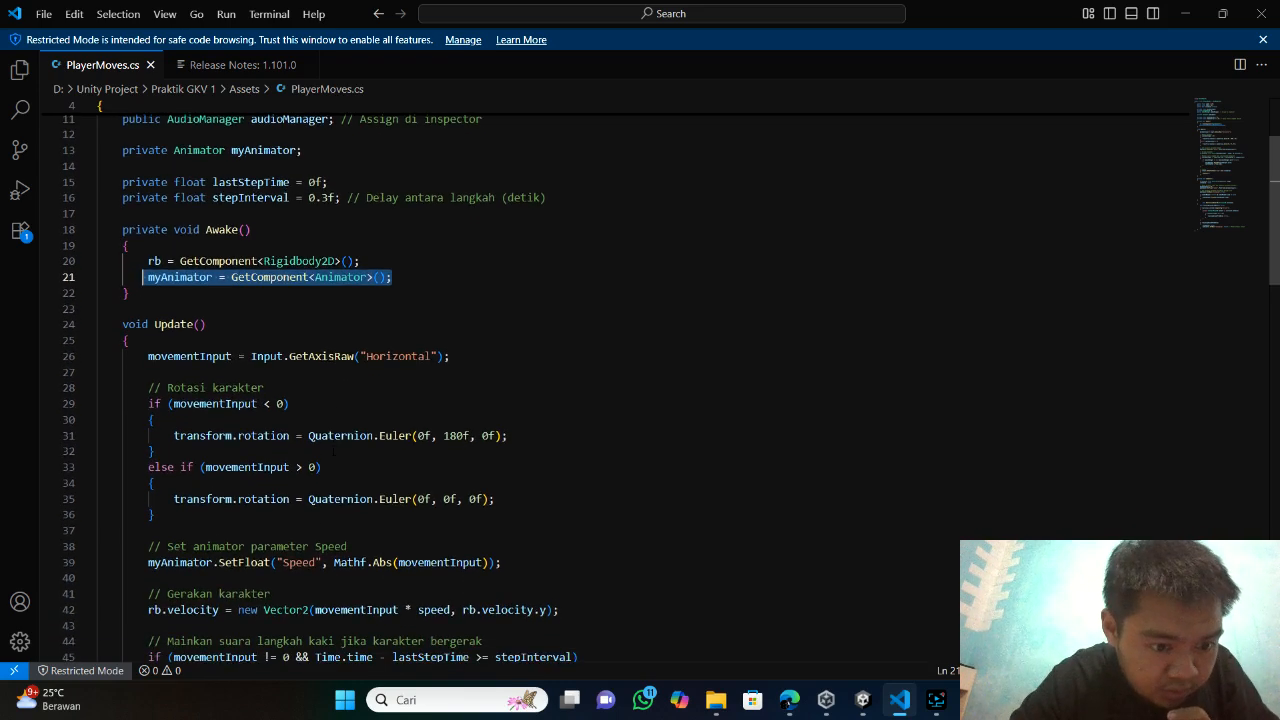
pyautogui.scroll(-1, 670, 390)
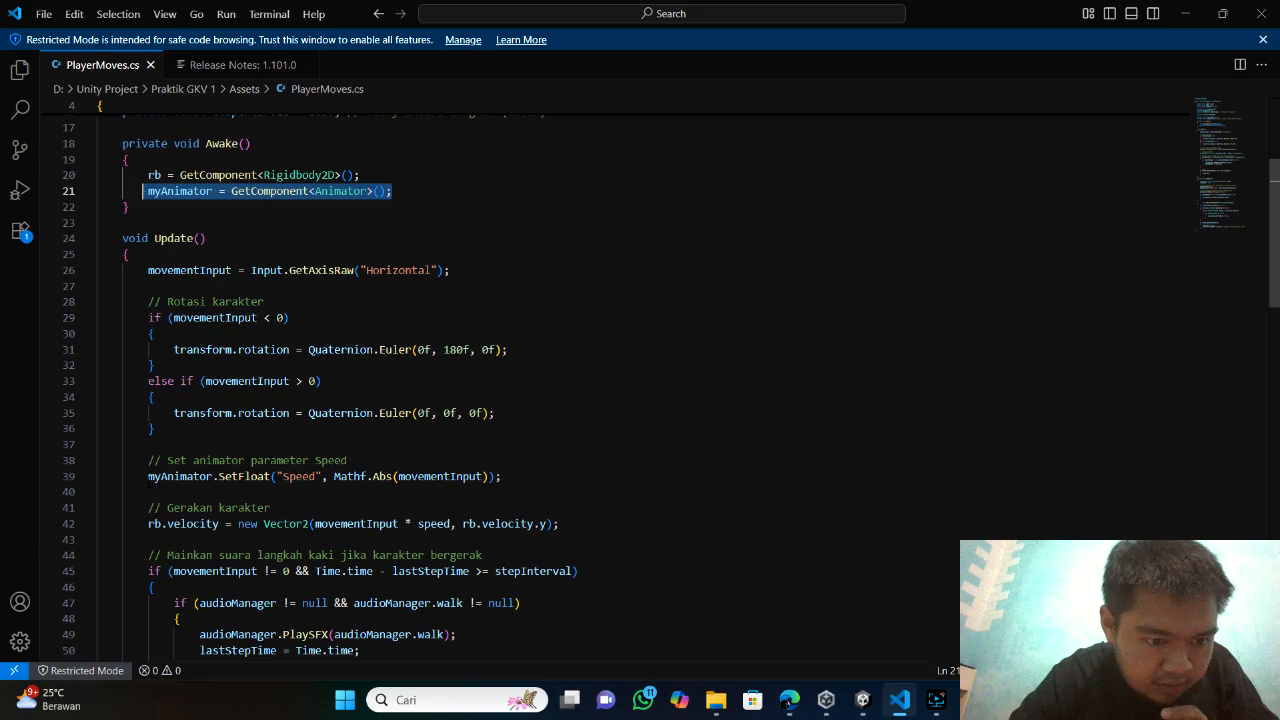
pyautogui.moveTo(148, 476); pyautogui.dragTo(519, 474)
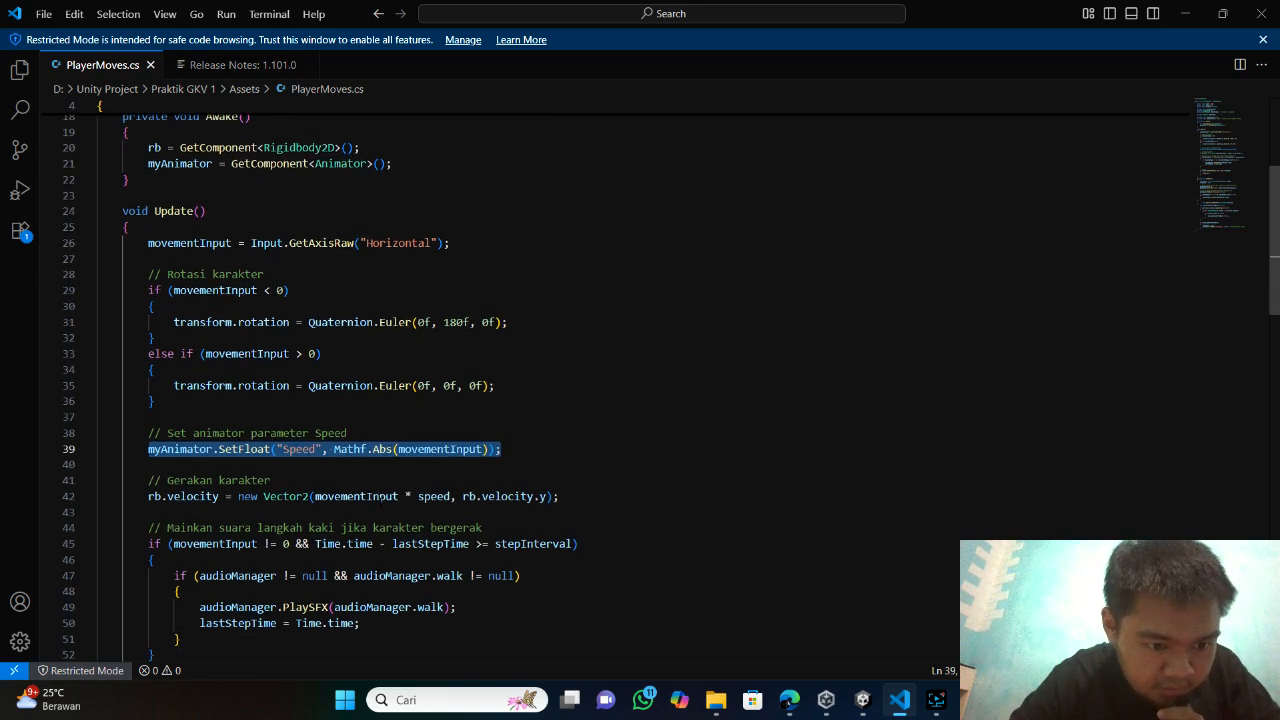
# - Review the movement, footstep and jump code, and highlight the myAnimator.SetBool("IsJumping", true) line in JumpFunc
pyautogui.scroll(-3, 380, 503)
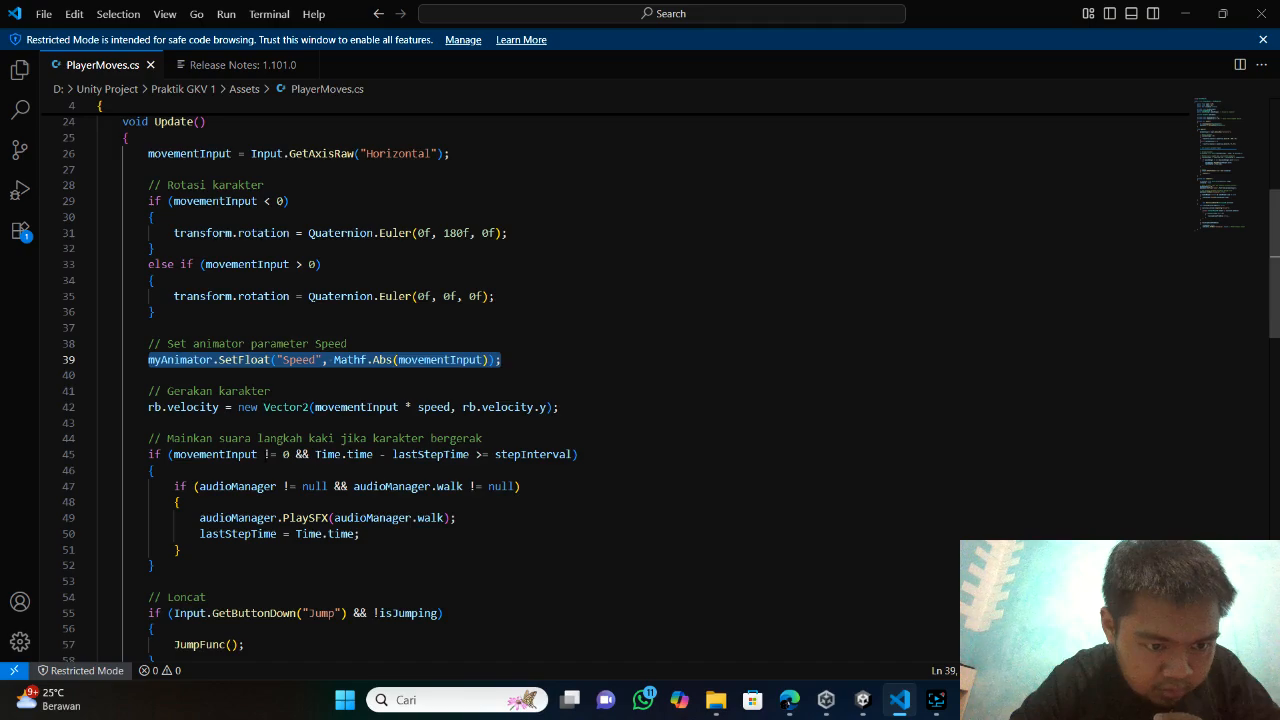
pyautogui.scroll(-3, 640, 390)
pyautogui.scroll(-1, 213, 496)
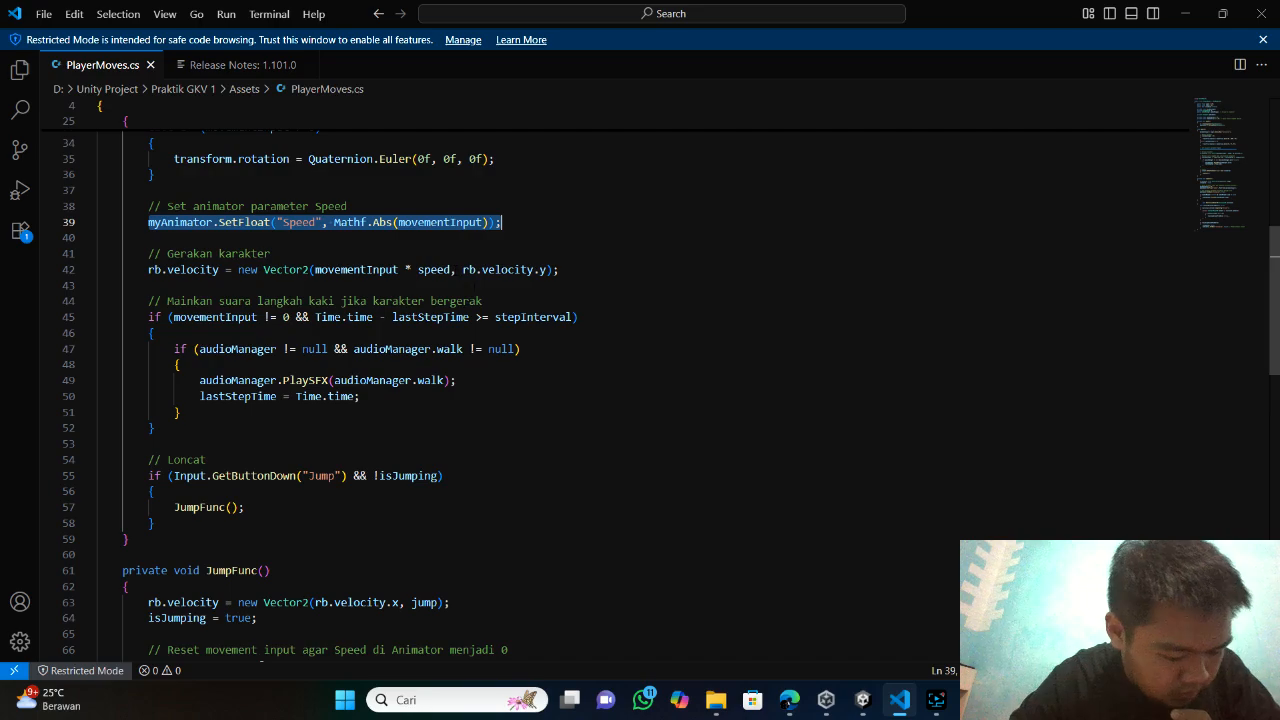
pyautogui.scroll(-3, 404, 343)
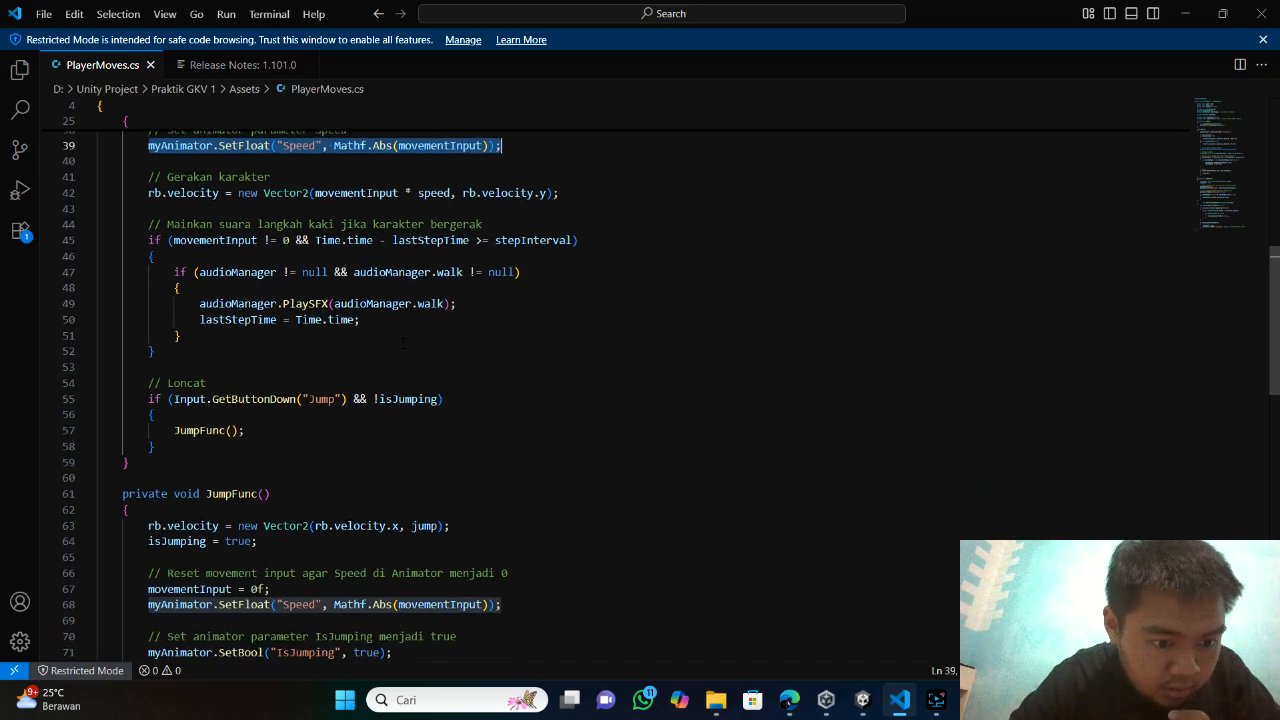
pyautogui.scroll(-1, 277, 560)
pyautogui.scroll(3, 300, 490)
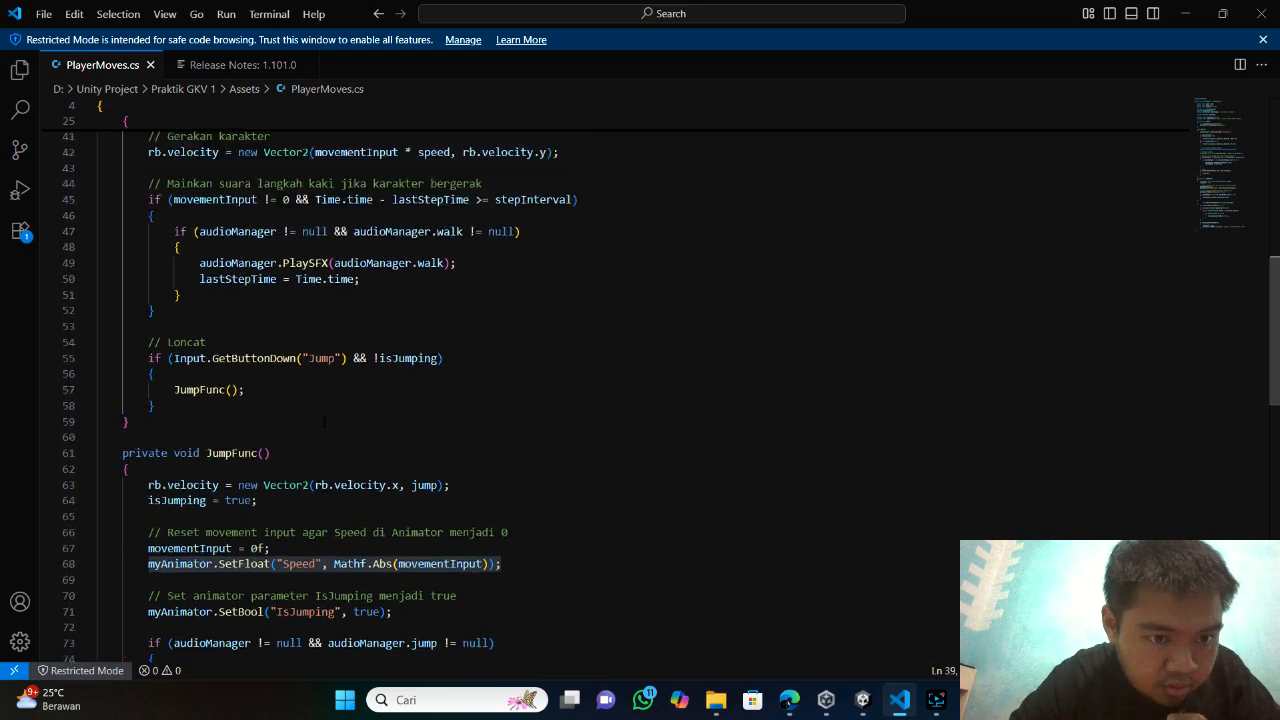
pyautogui.scroll(-2, 323, 423)
pyautogui.scroll(-5, 253, 484)
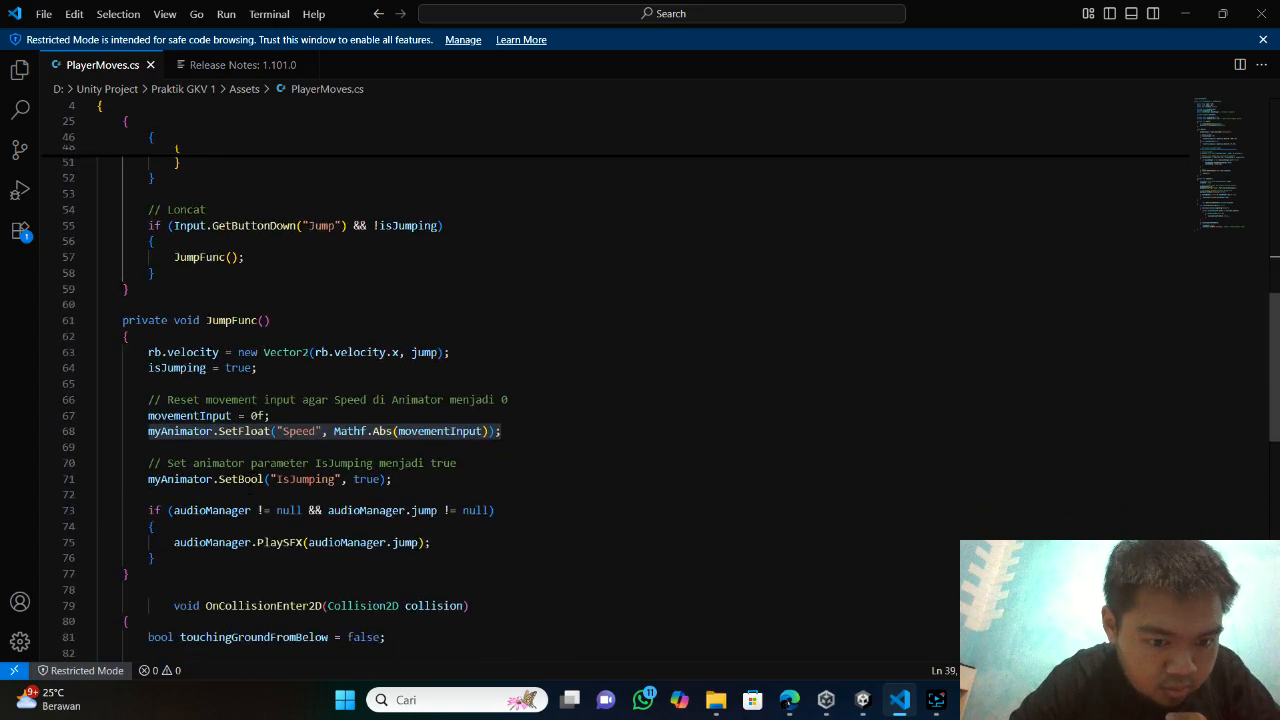
pyautogui.scroll(-1, 252, 488)
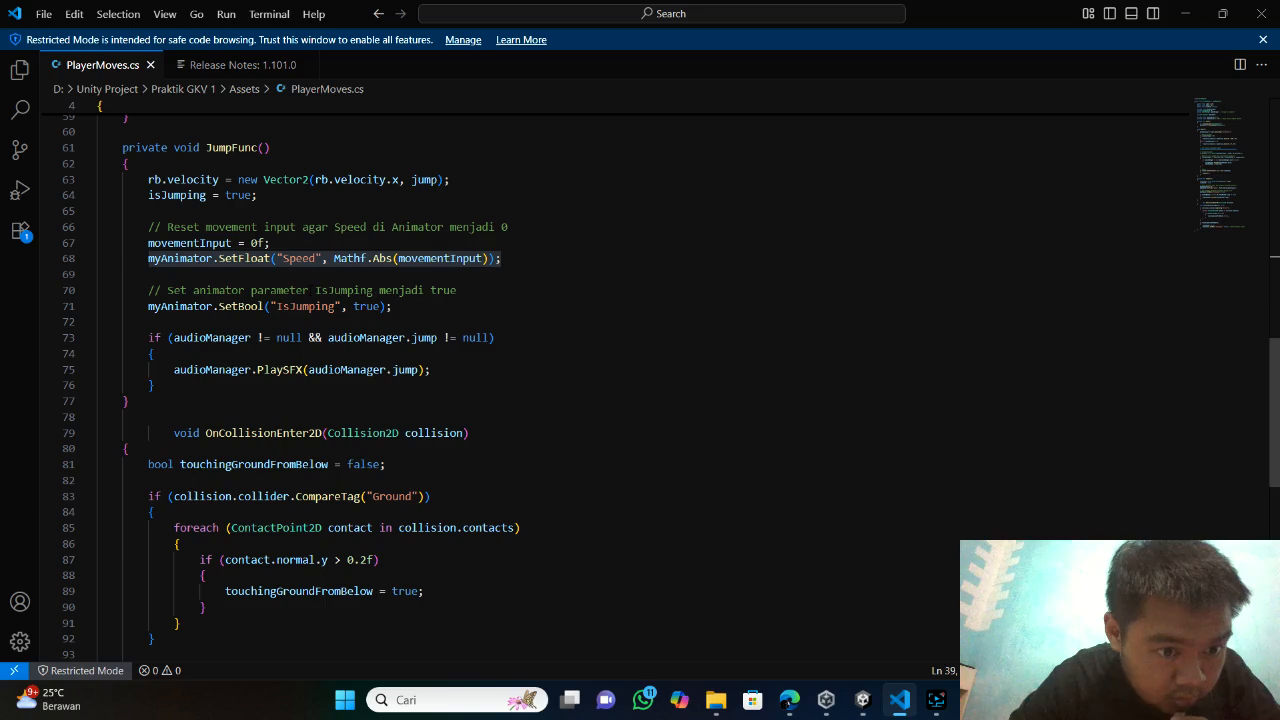
pyautogui.moveTo(148, 306); pyautogui.dragTo(392, 306)
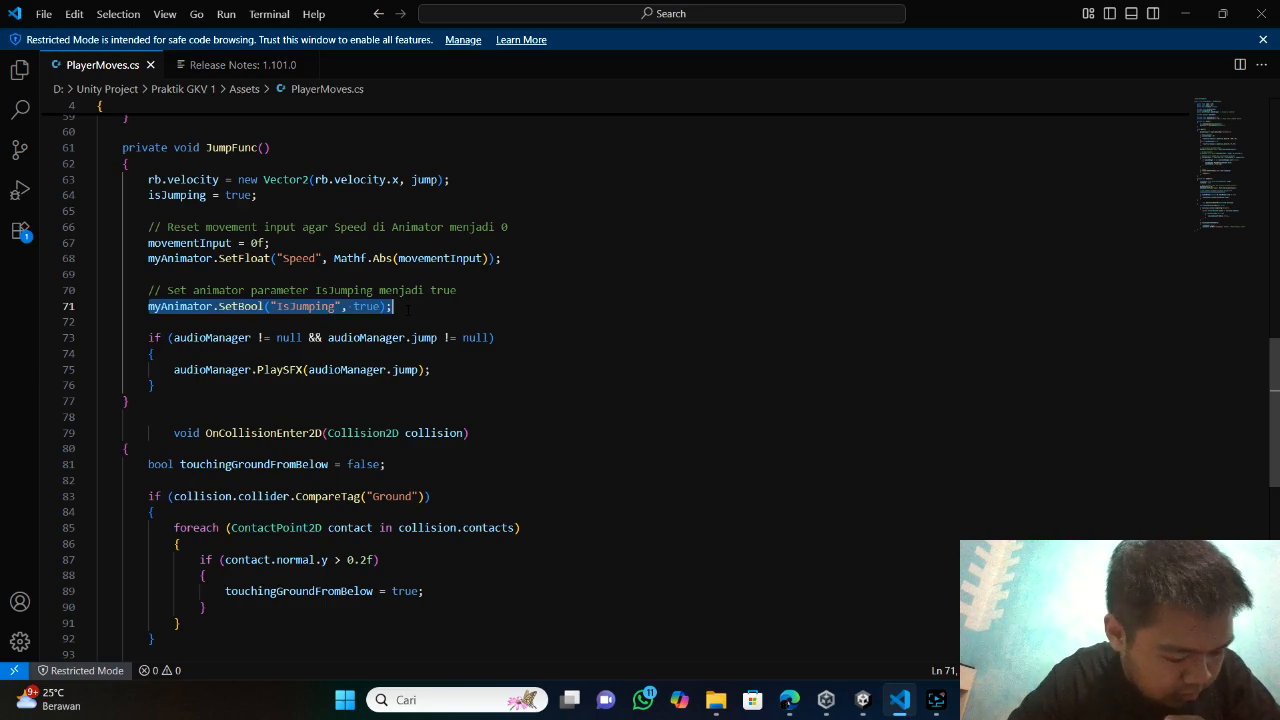
# - Highlight the OnCollisionEnter2D method signature and the isJumping = false line in its ground-contact check
pyautogui.scroll(-2, 402, 386)
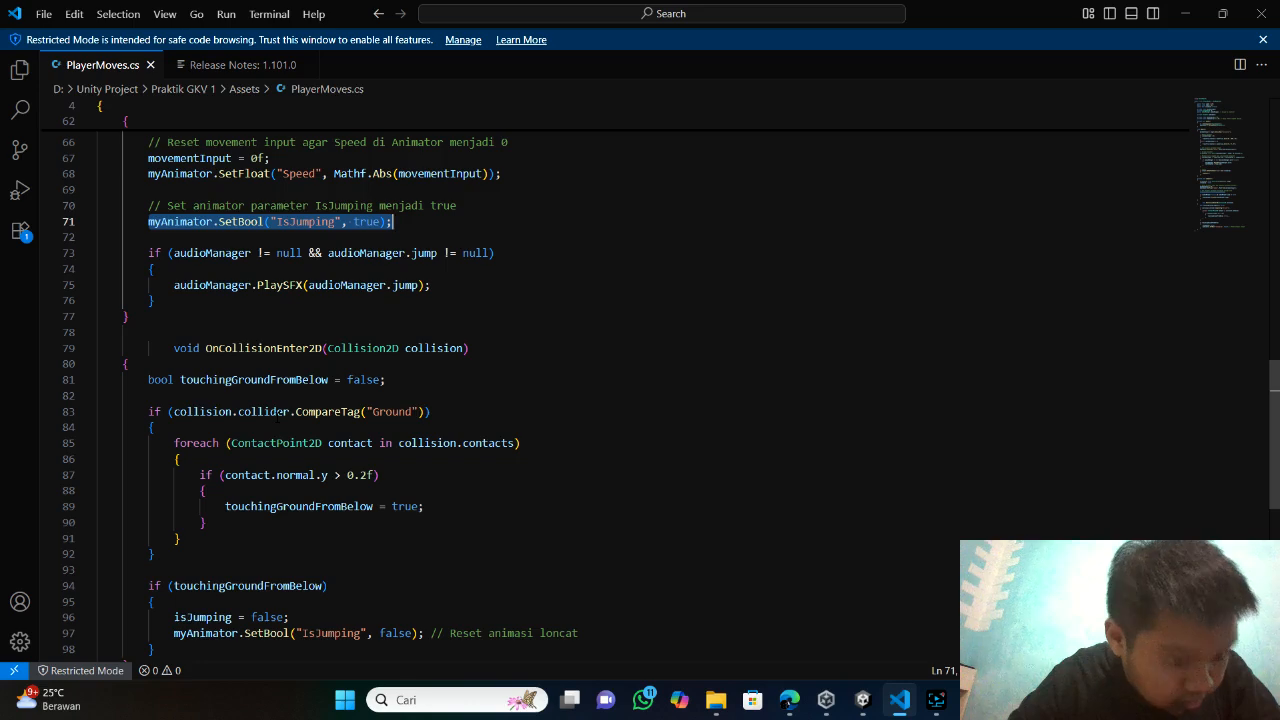
pyautogui.scroll(-4, 277, 420)
pyautogui.scroll(3, 277, 420)
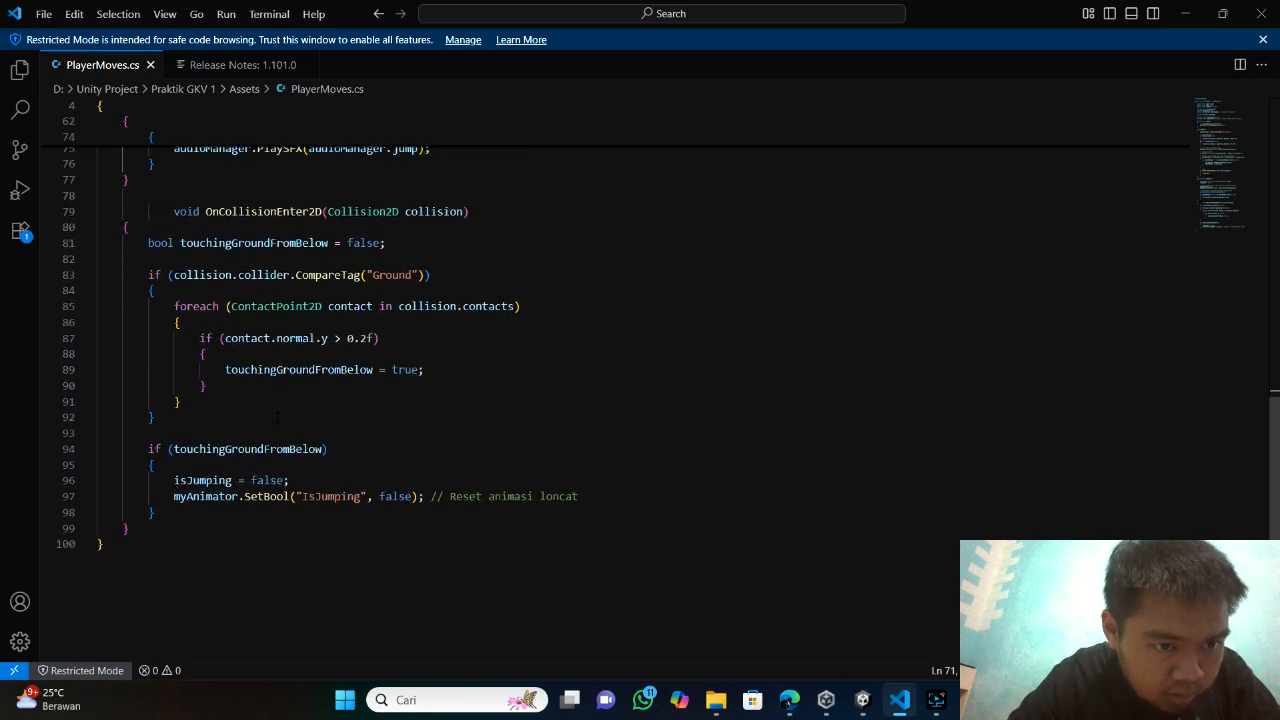
pyautogui.moveTo(213, 301); pyautogui.dragTo(471, 301)
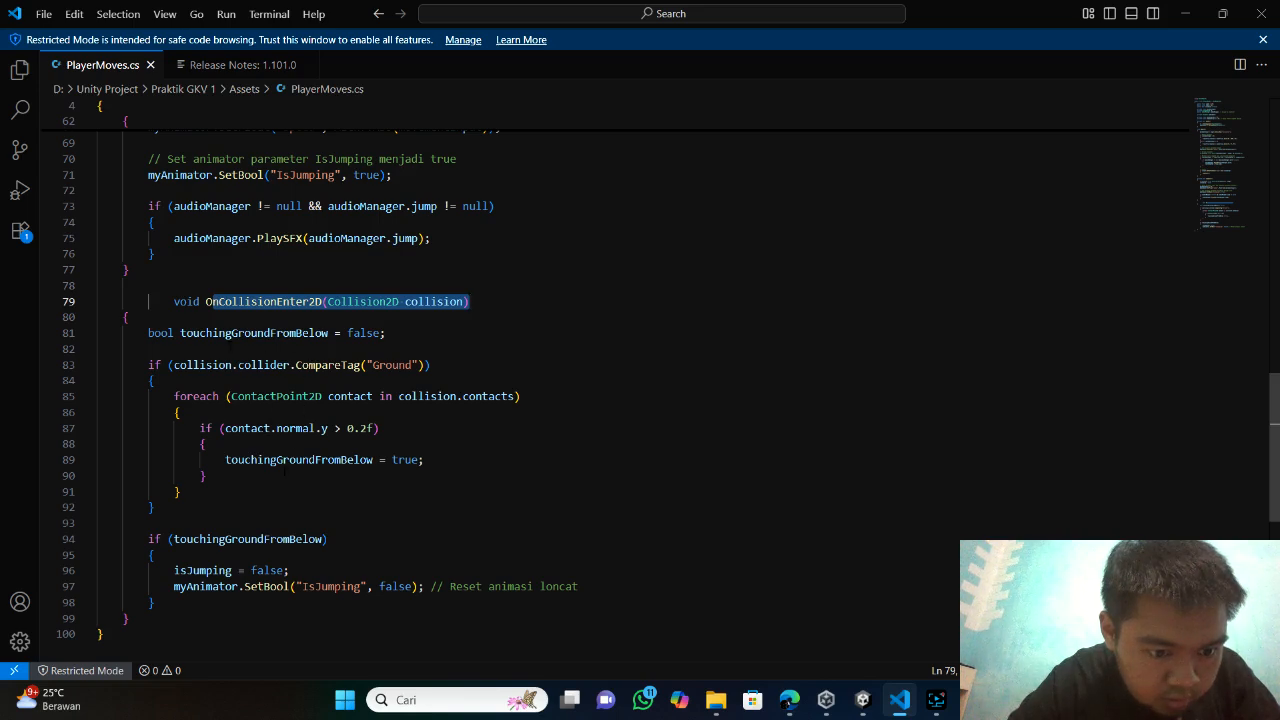
pyautogui.moveTo(175, 570); pyautogui.dragTo(290, 570)
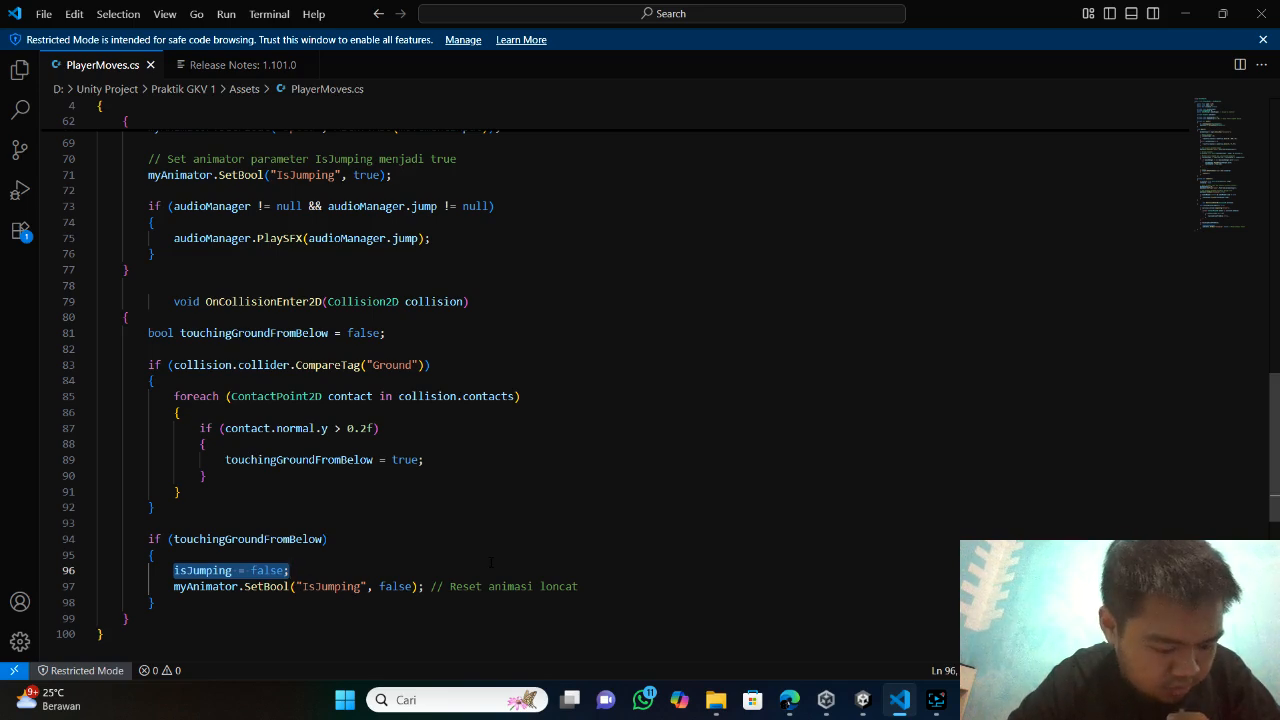
pyautogui.scroll(1, 716, 570)
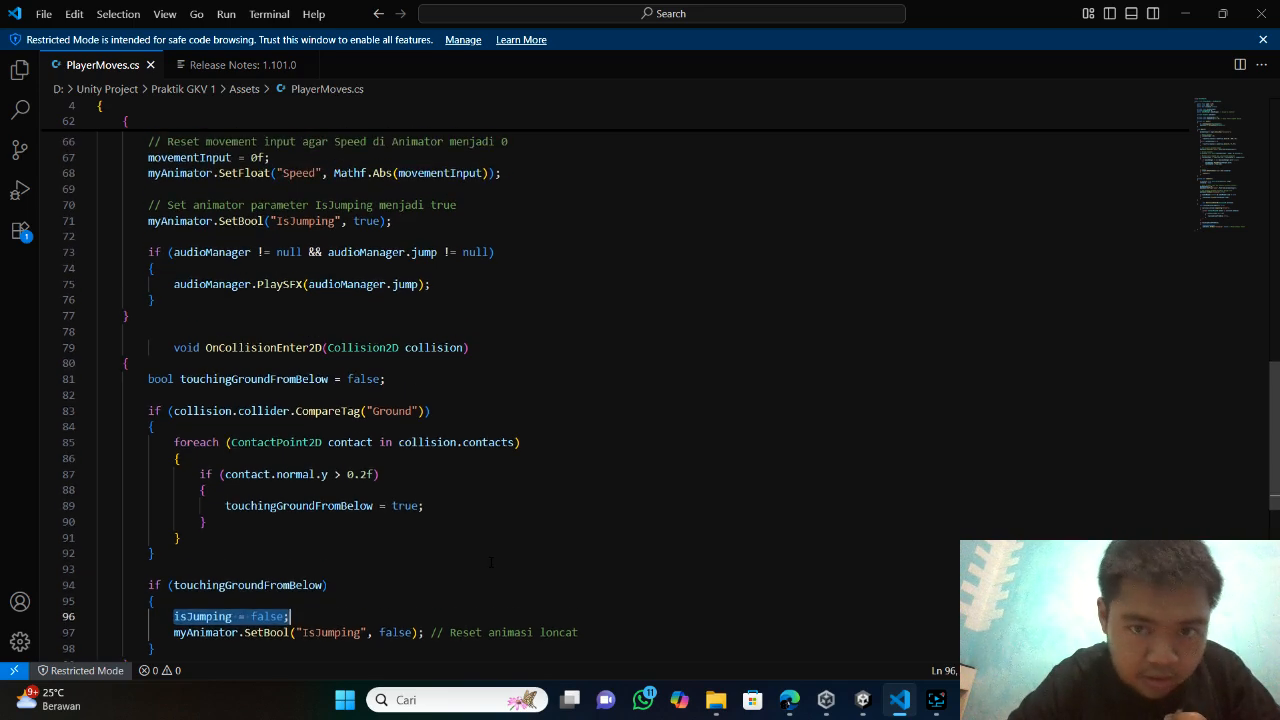
# - Switch to Unity, start Play mode, move the Player briefly in both directions, and bring up the Console
pyautogui.click(852, 703)
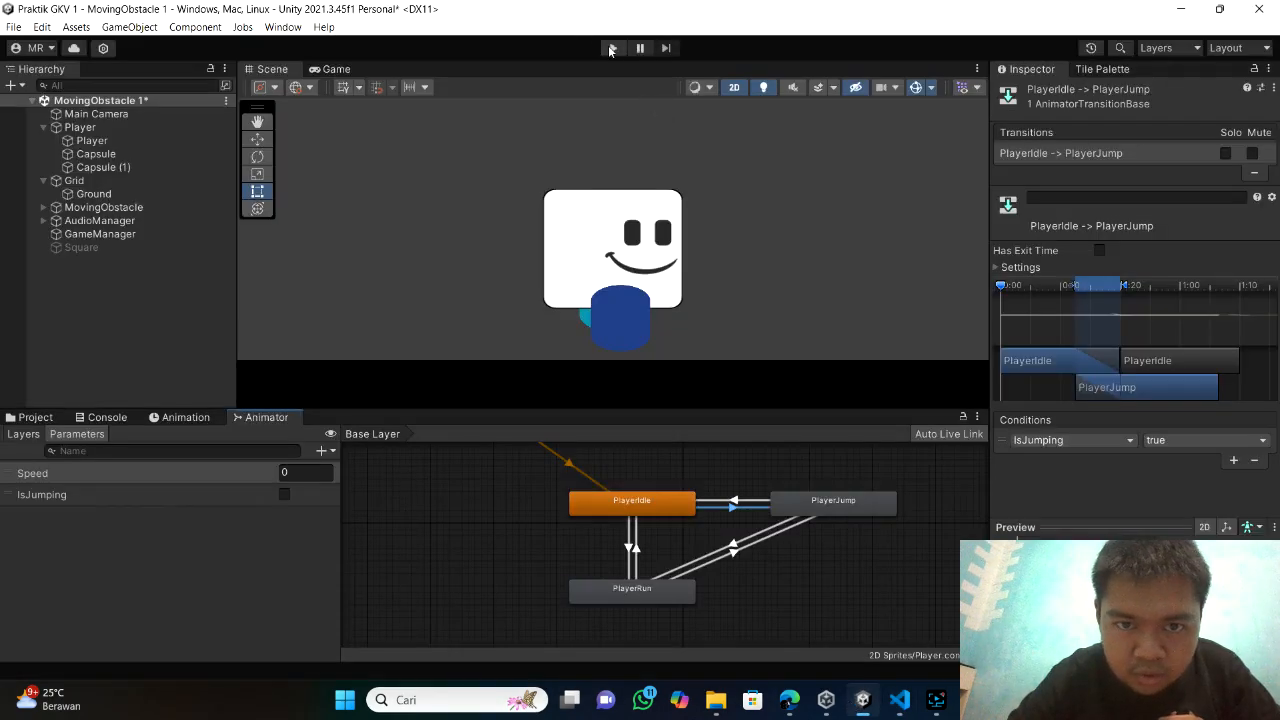
pyautogui.click(611, 48)
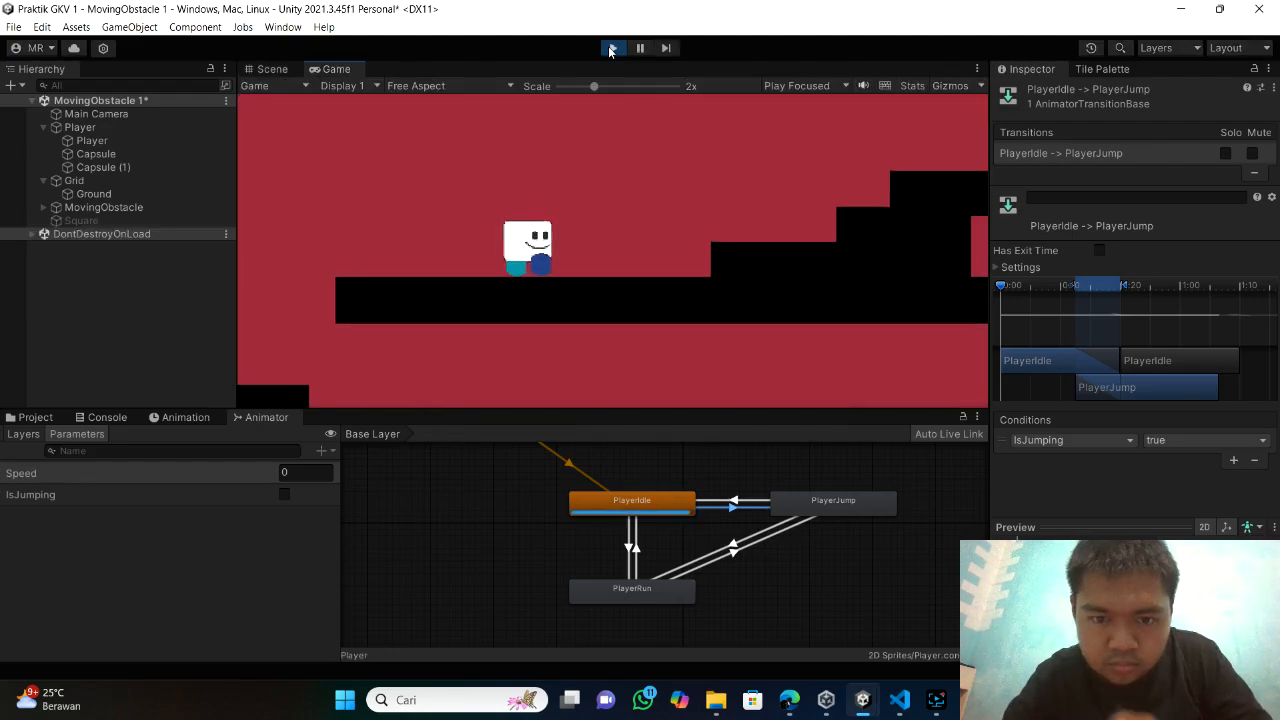
pyautogui.press('Left')
pyautogui.press('Right')
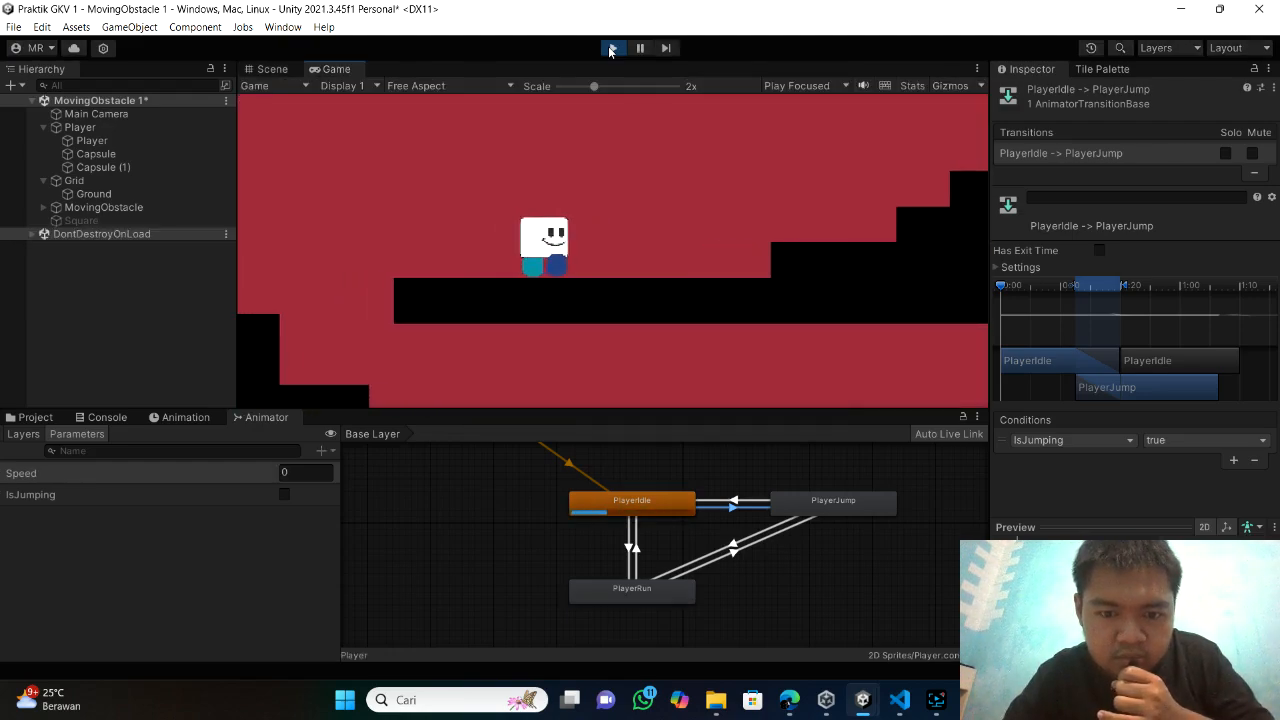
pyautogui.click(185, 417)
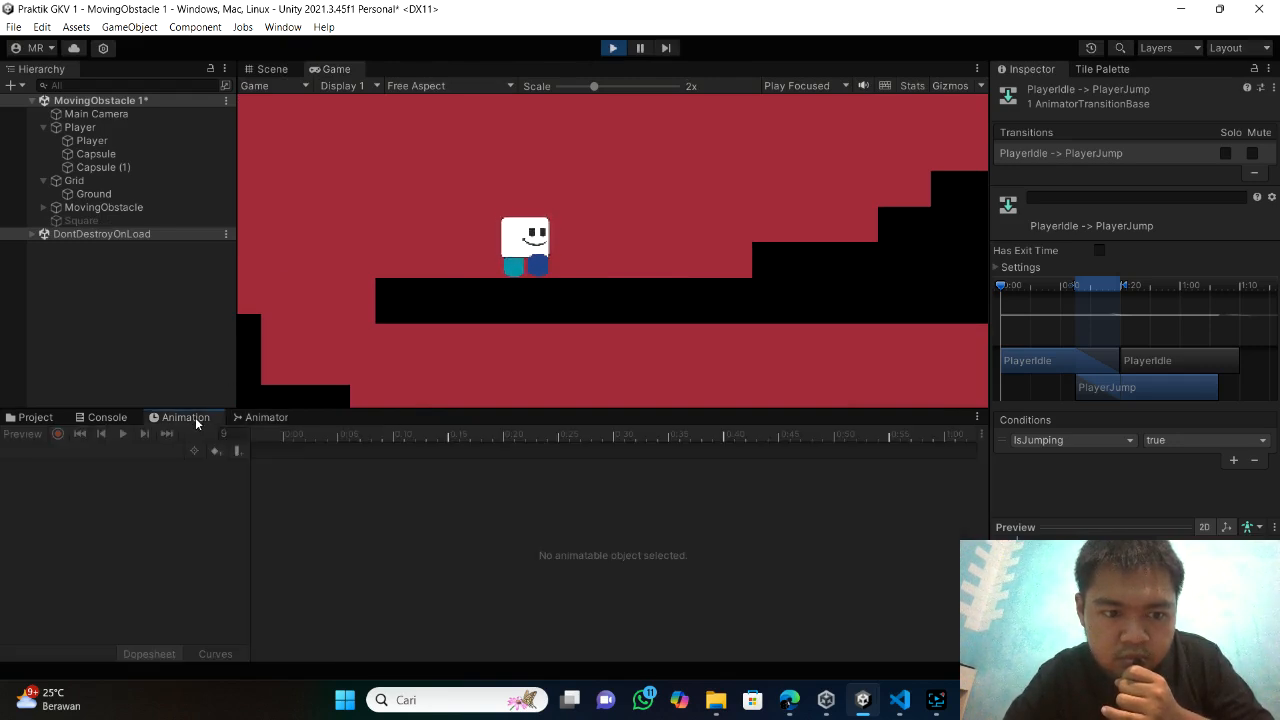
pyautogui.click(89, 417)
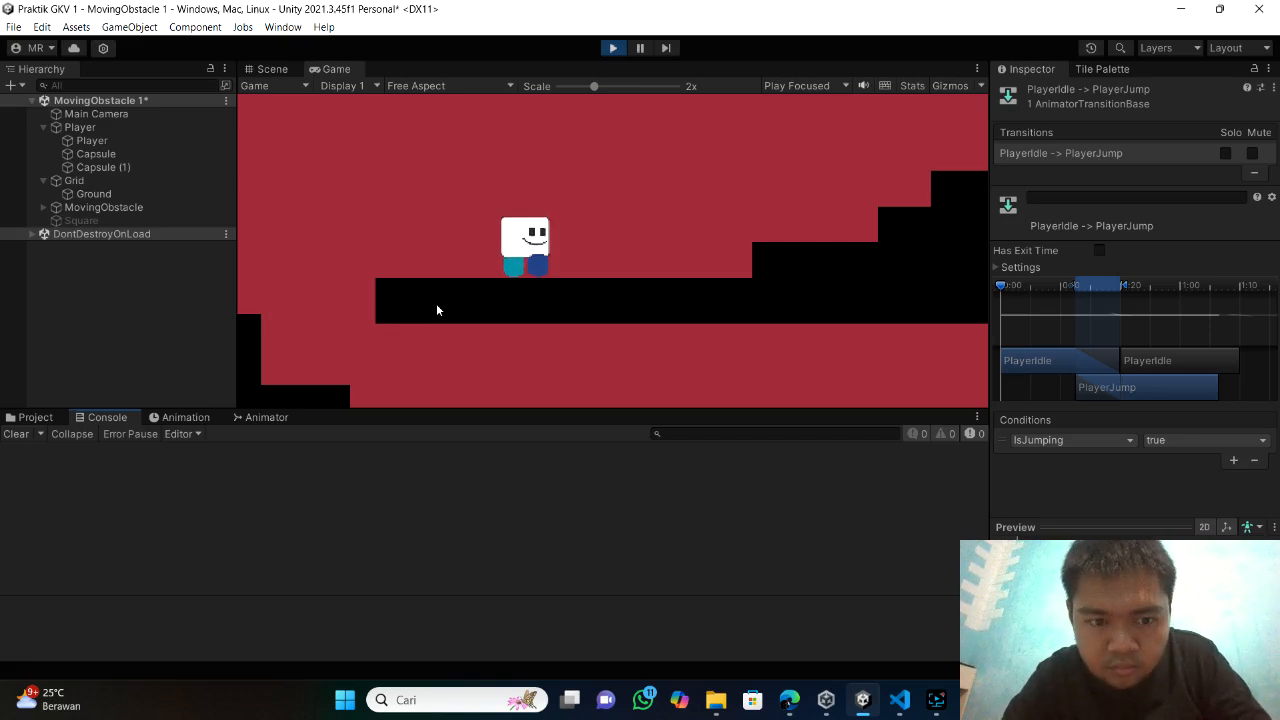
# - Test the Player's run and jump animations in both directions on the starting platform beside the ascending steps
pyautogui.press('d')
pyautogui.press('a')
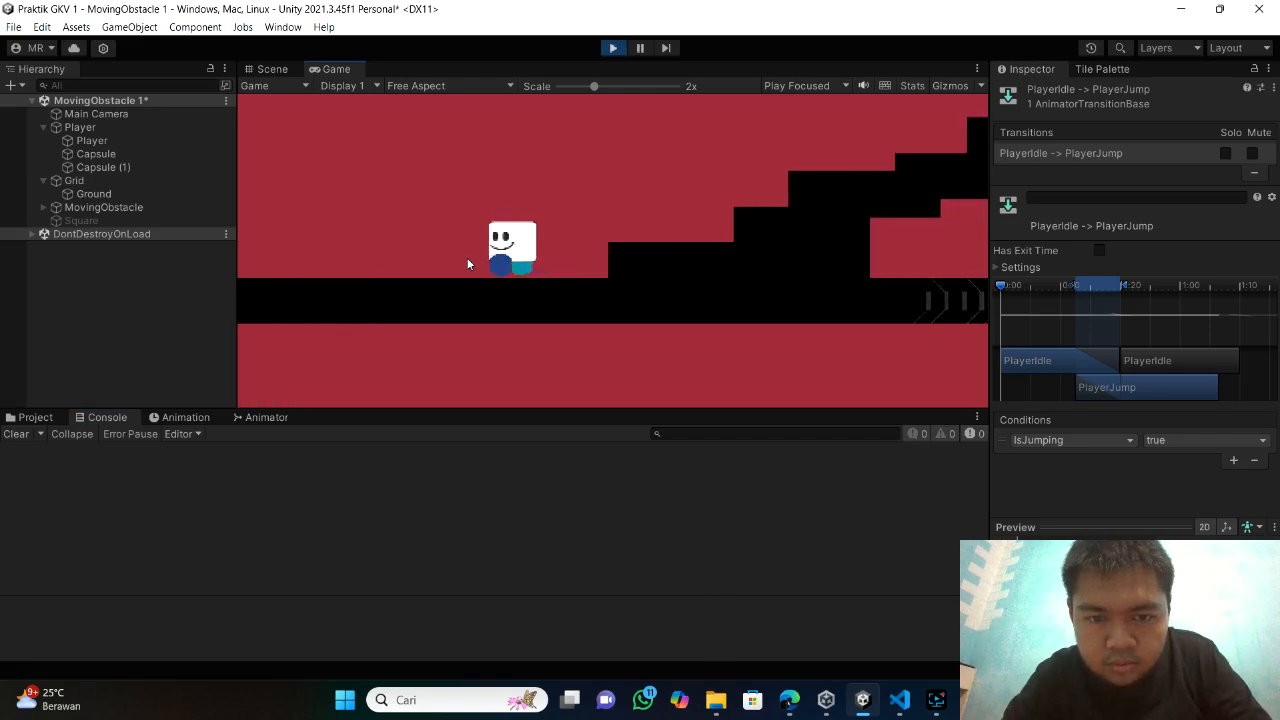
pyautogui.press('d')
pyautogui.press('space')
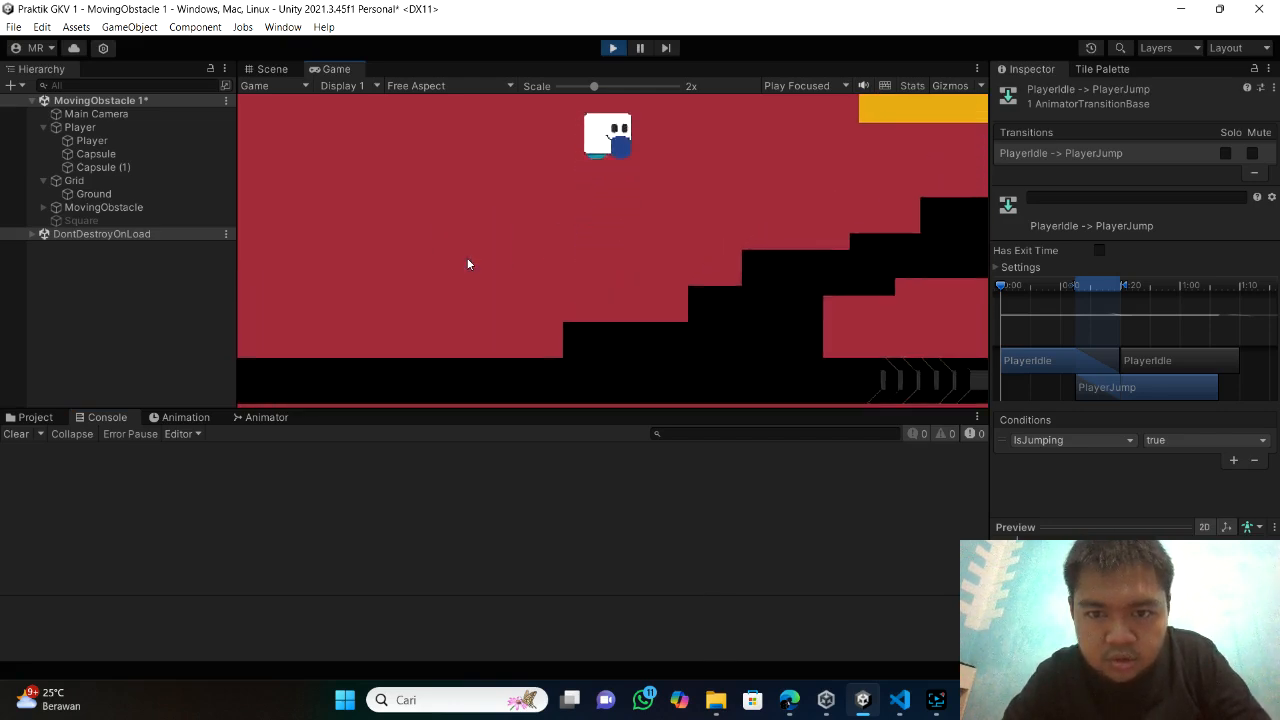
pyautogui.press('a')
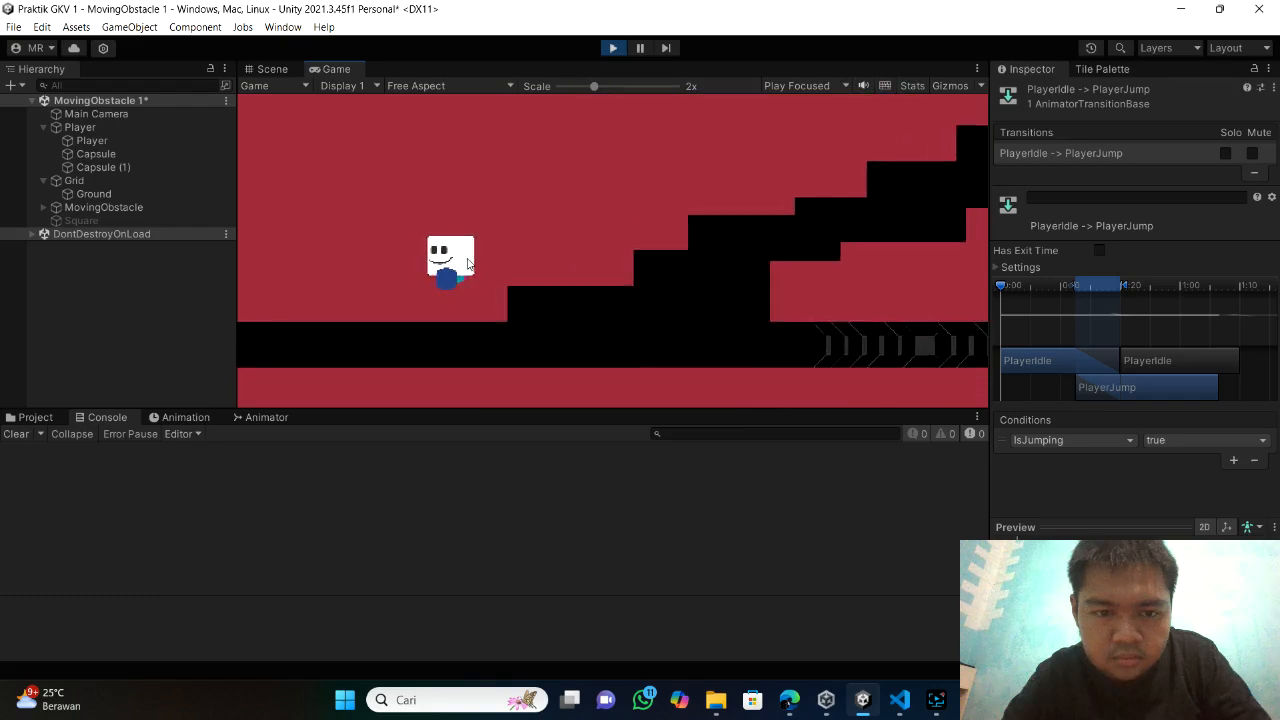
pyautogui.press('space')
pyautogui.press('space')
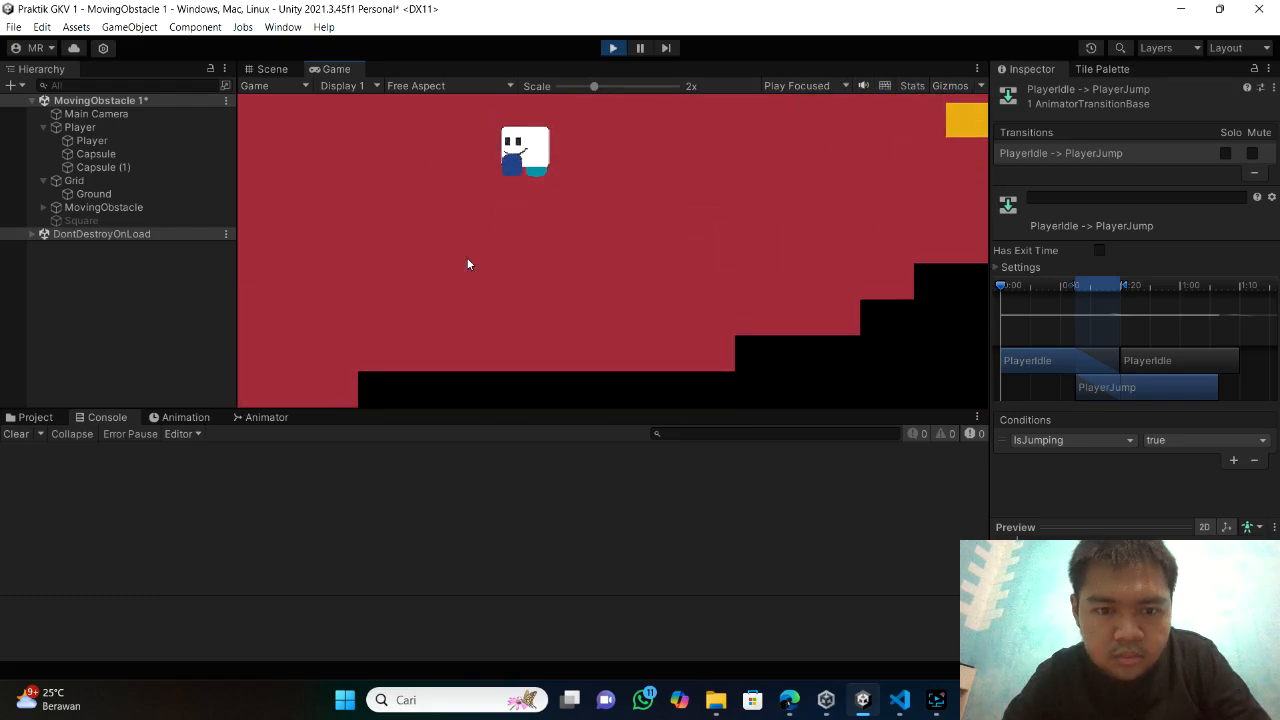
# - Jump and run the Player back across the gap to the walled ledge, and turn it around there
pyautogui.press('d')
pyautogui.press('space')
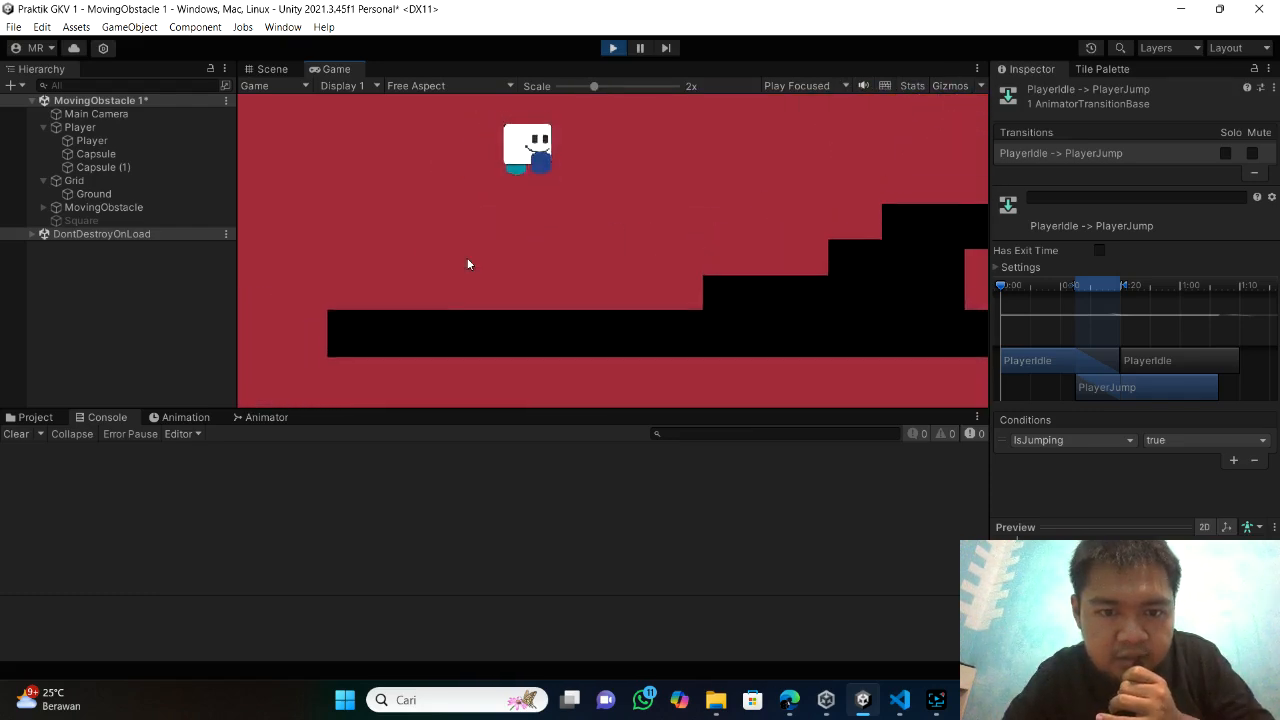
pyautogui.press('a')
pyautogui.press('d')
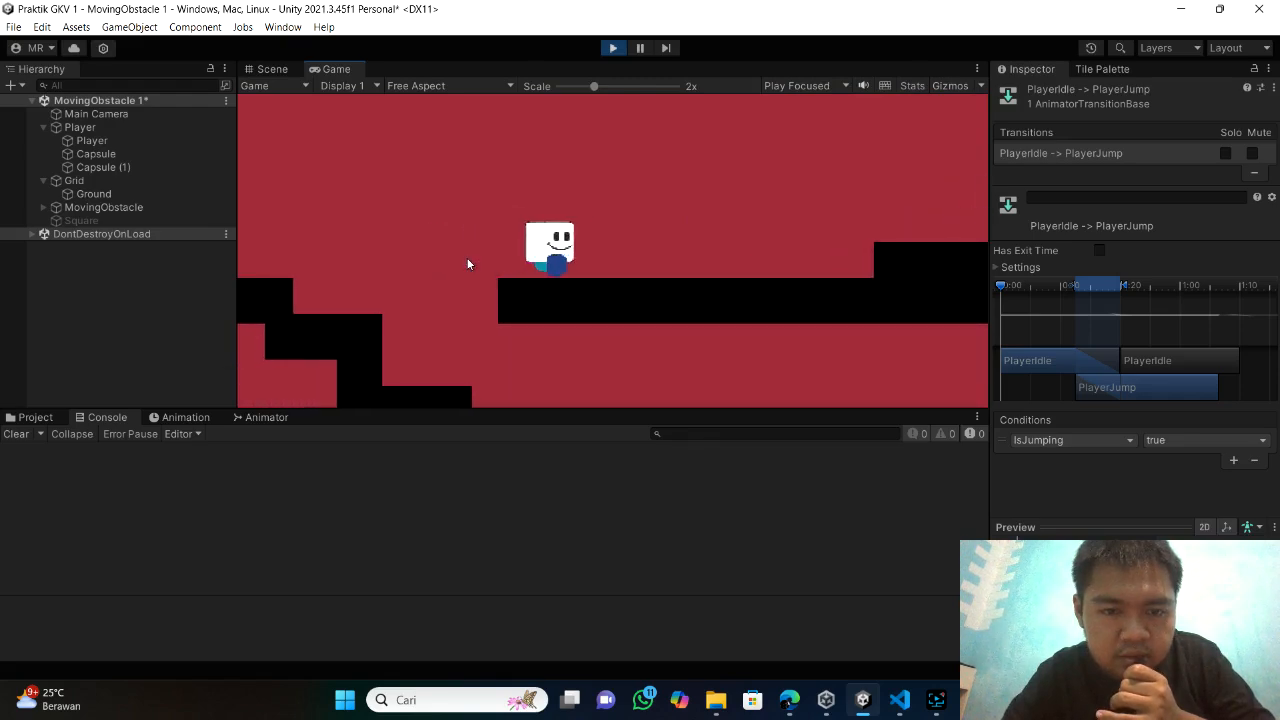
pyautogui.press('a')
pyautogui.press('space')
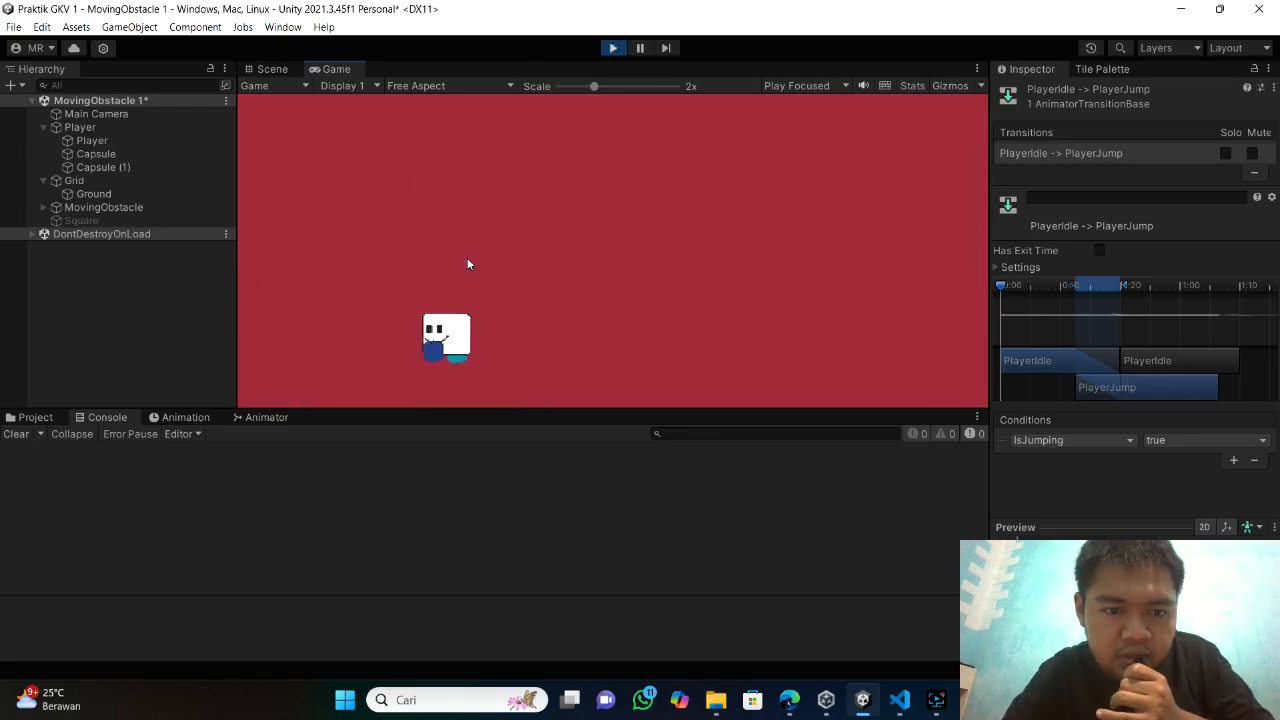
pyautogui.press('d')
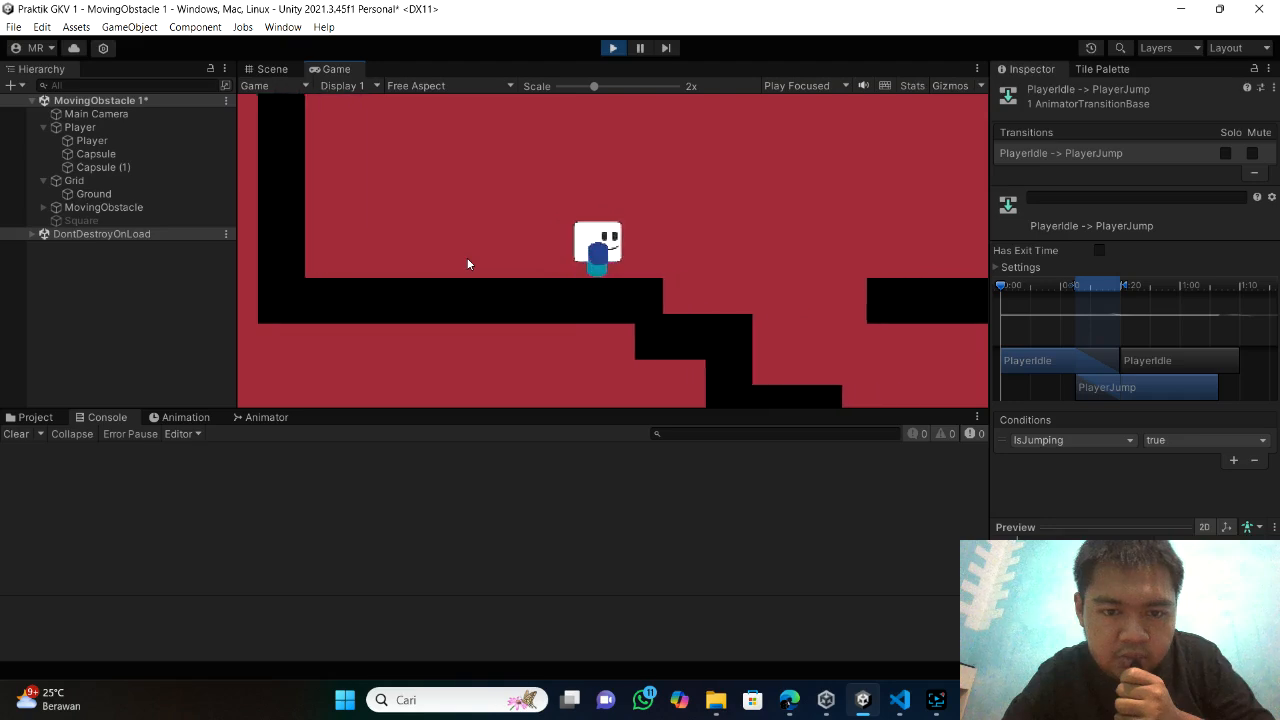
# - Jump the Player back across the gap, up the steps and past the yellow moving platform to the far side
pyautogui.press('space')
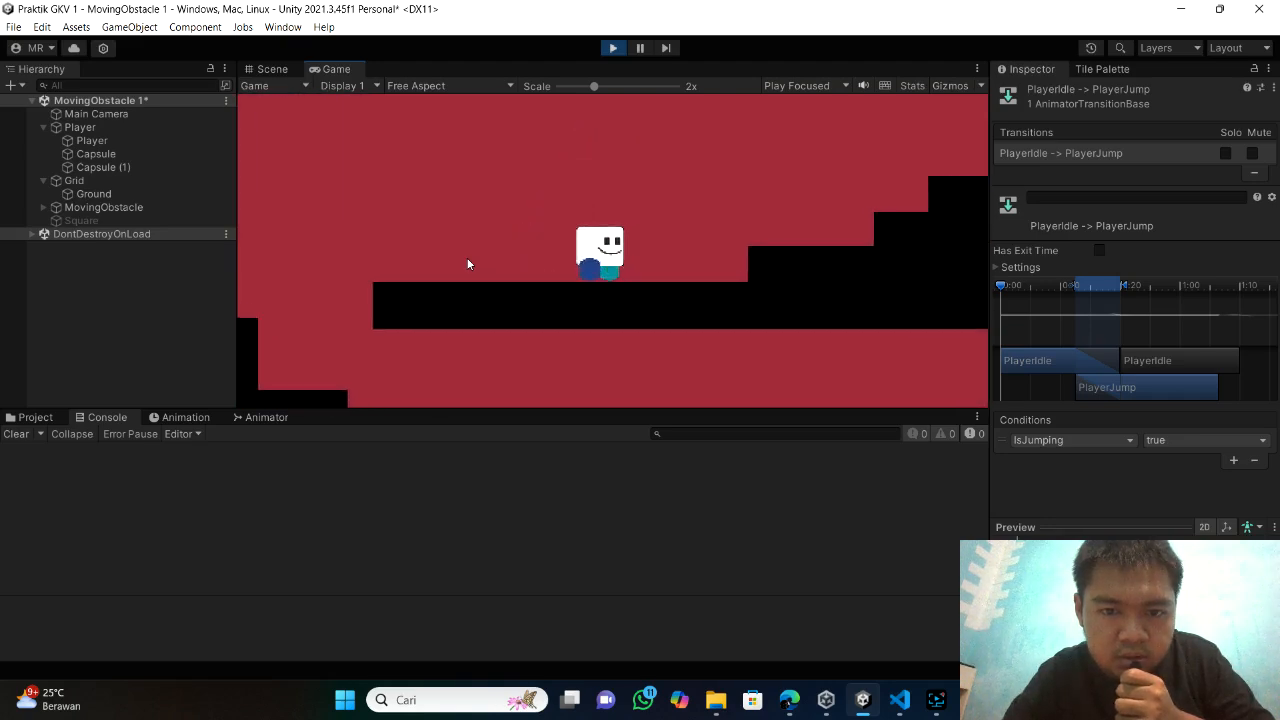
pyautogui.press('space')
pyautogui.press('space')
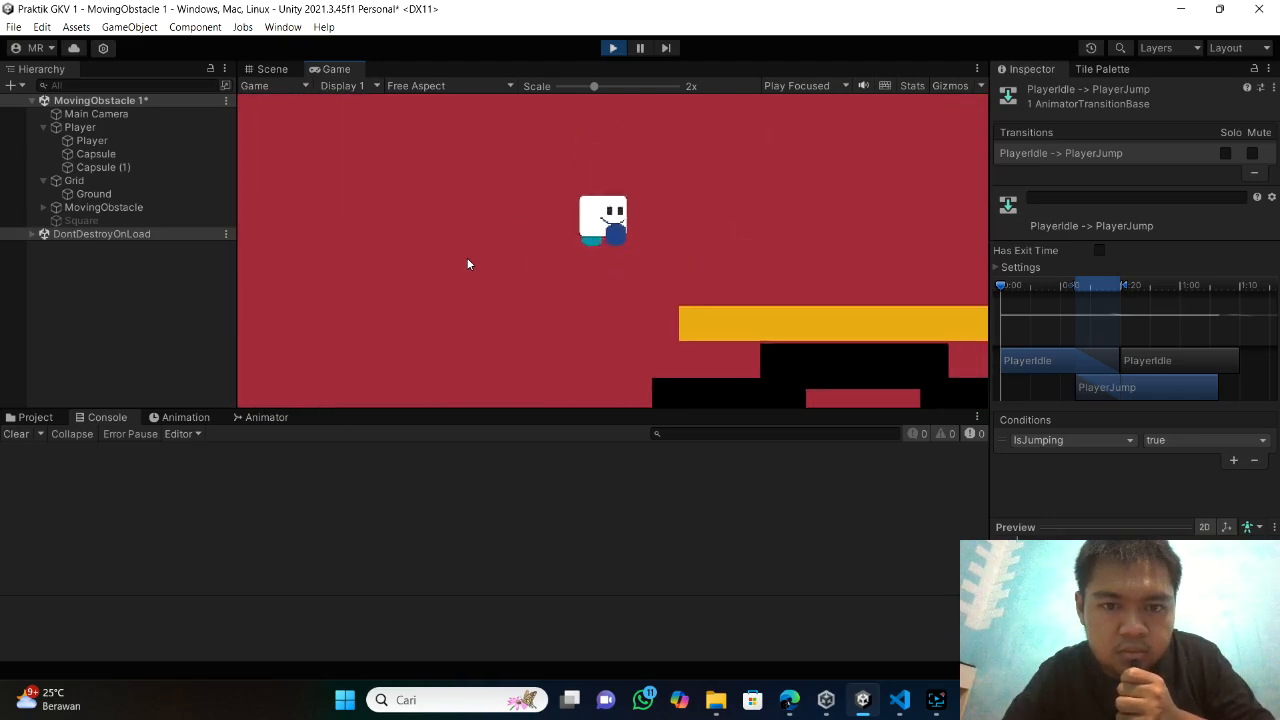
pyautogui.press('space')
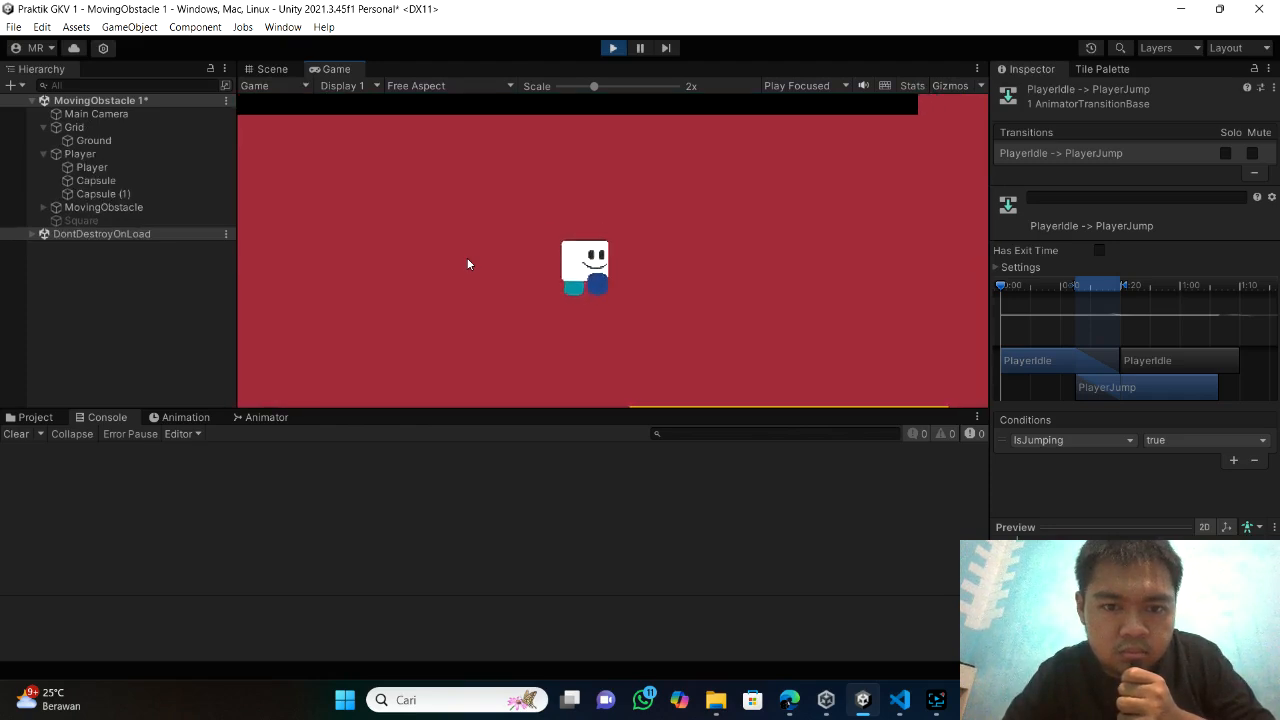
pyautogui.press('d')
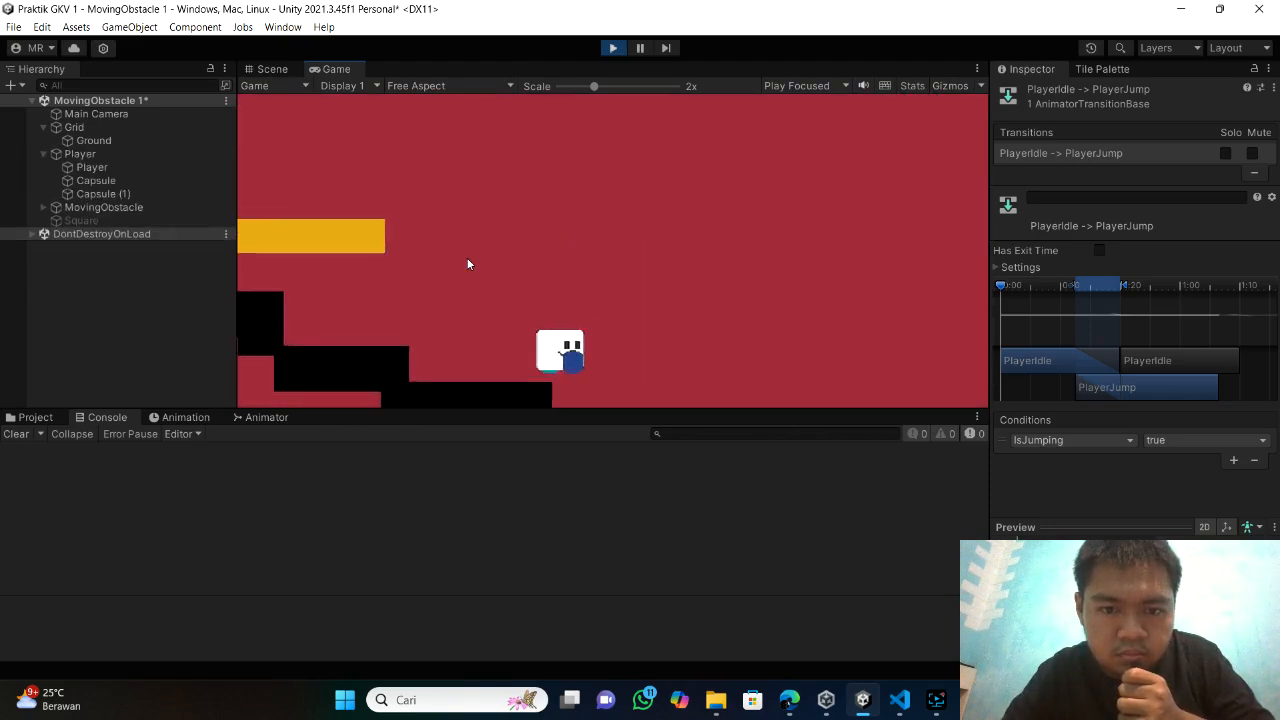
pyautogui.press('d')
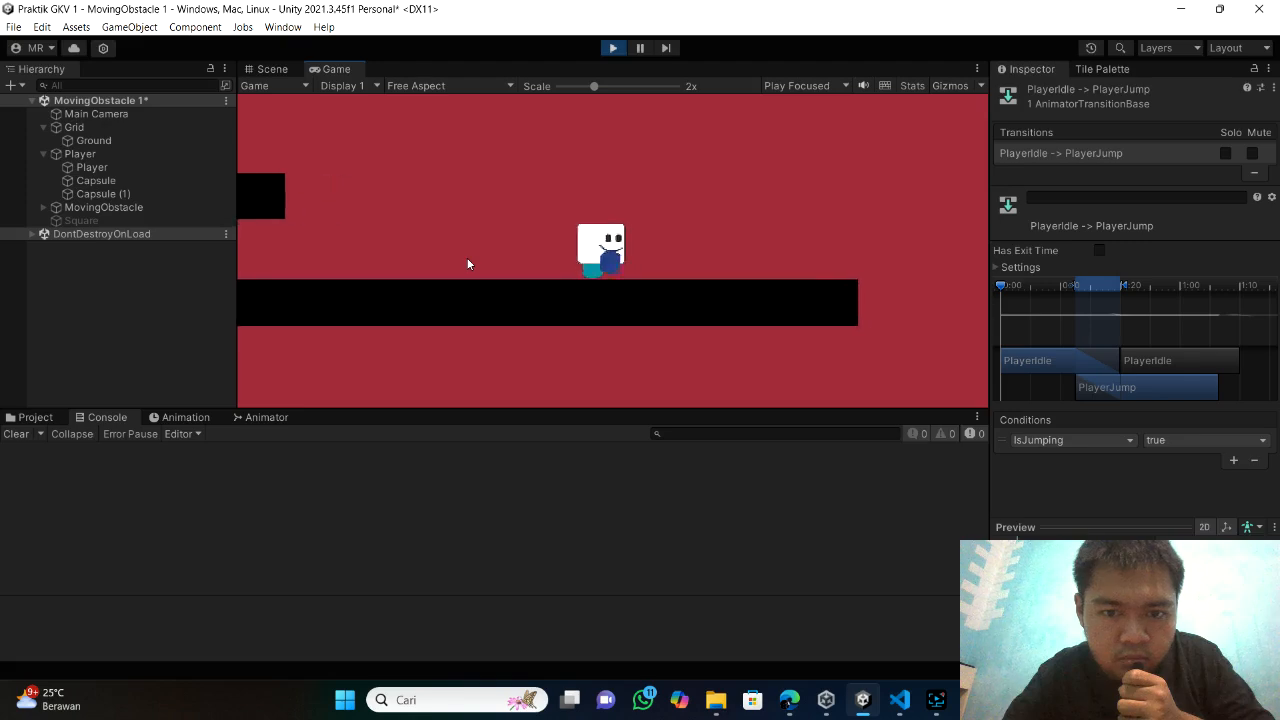
# - Run the Player back and forth on the far platform and the walled ground below to test turning and running
pyautogui.press('a')
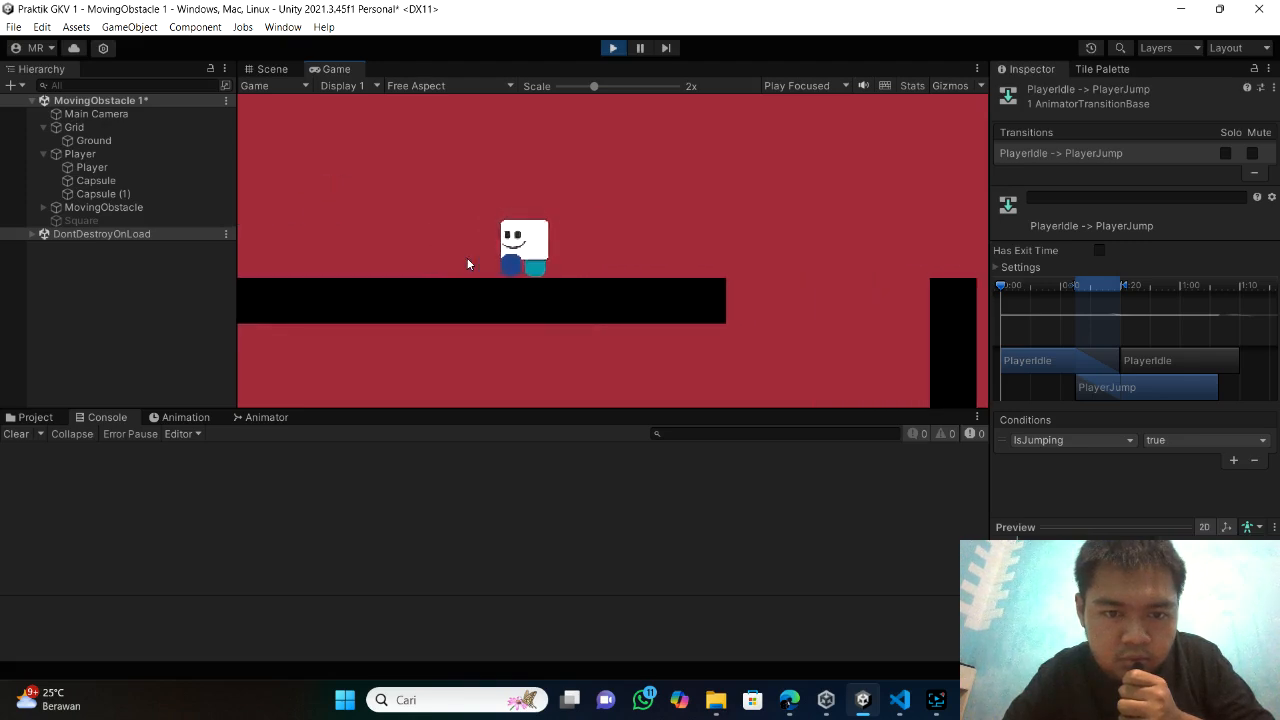
pyautogui.press('d')
pyautogui.press('d')
pyautogui.press('a')
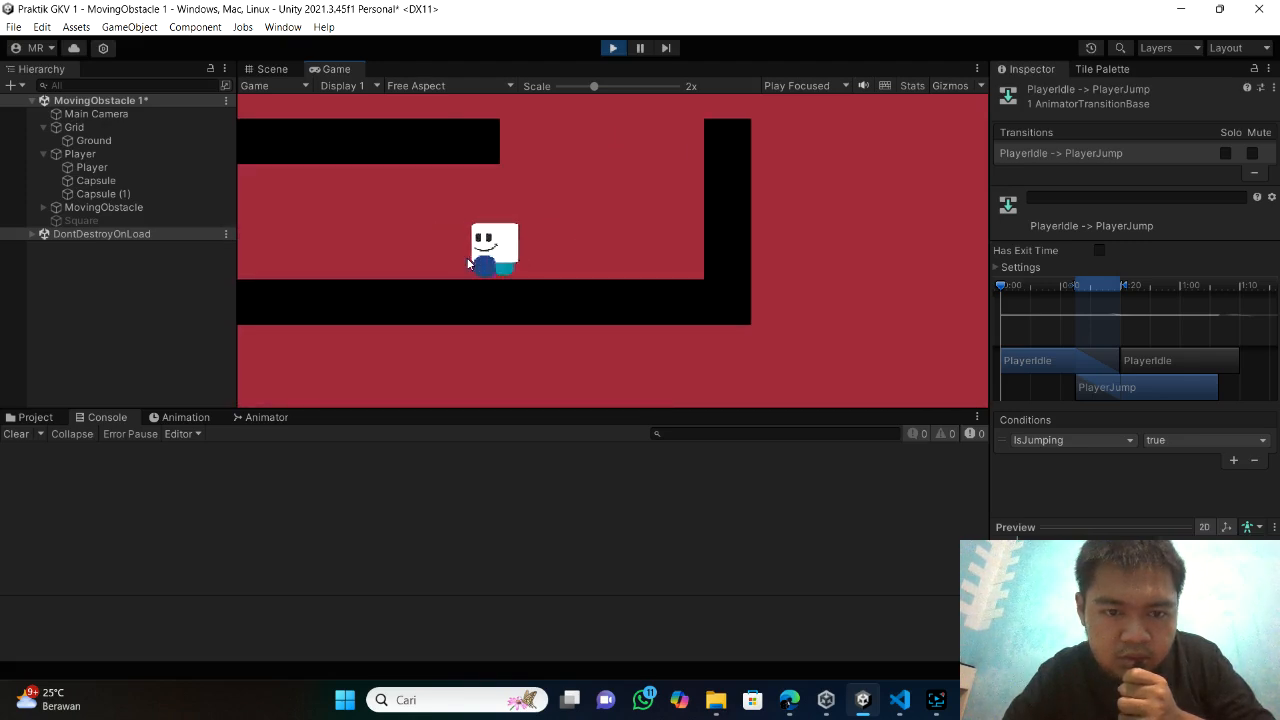
pyautogui.press('d')
pyautogui.press('a')
pyautogui.press('d')
pyautogui.press('a')
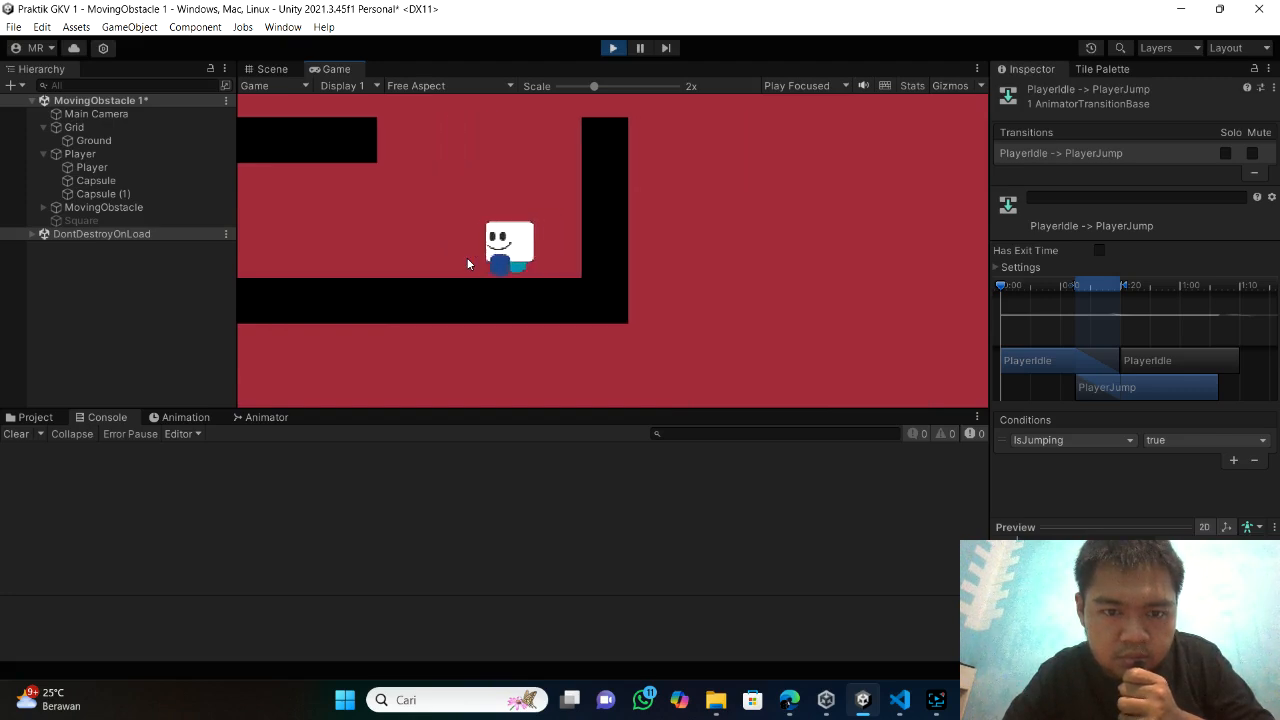
# - Jump the Player out of the walled area and back onto the platforms, and stop Play mode
pyautogui.press('space')
pyautogui.press('d')
pyautogui.press('space')
pyautogui.press('a')
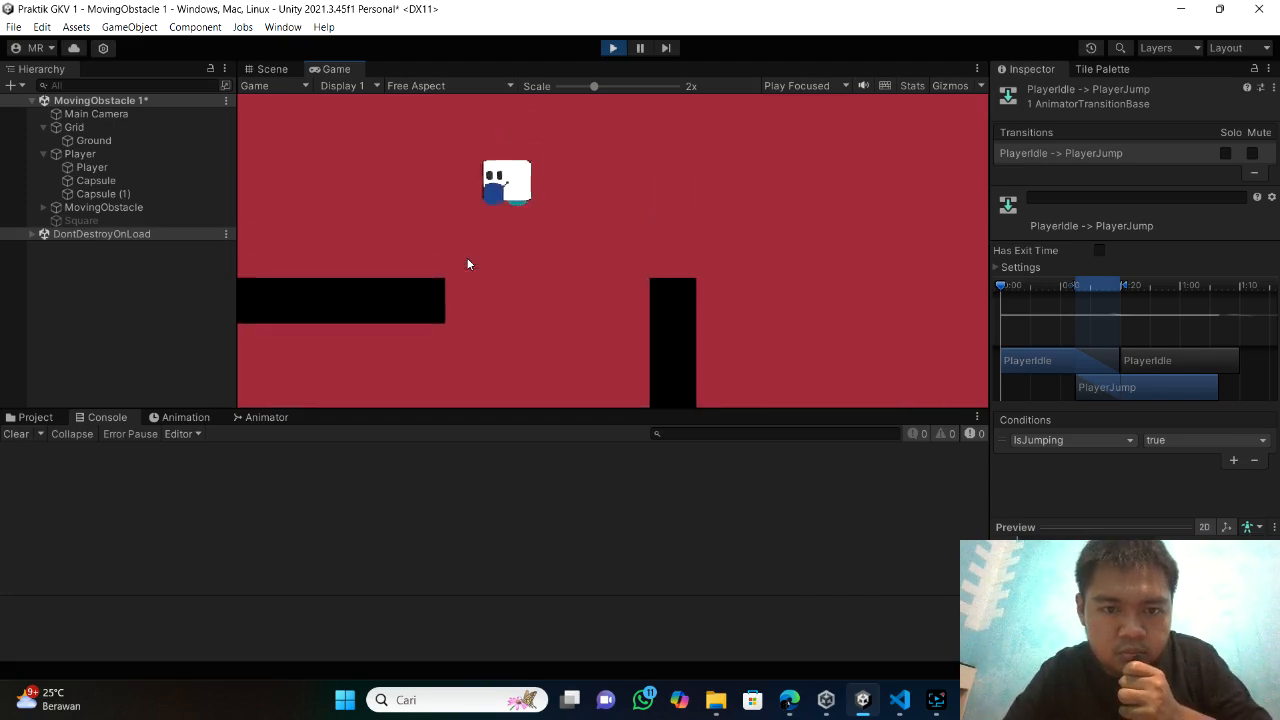
pyautogui.press('d')
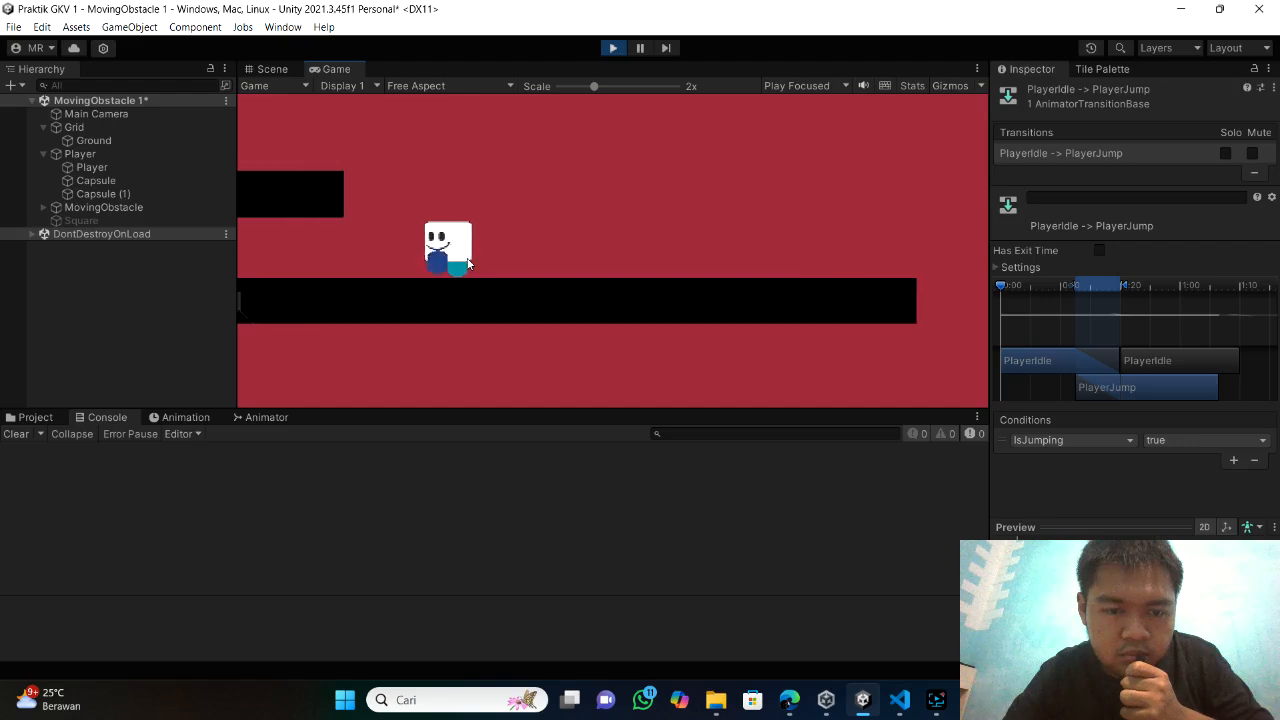
pyautogui.click(613, 48)
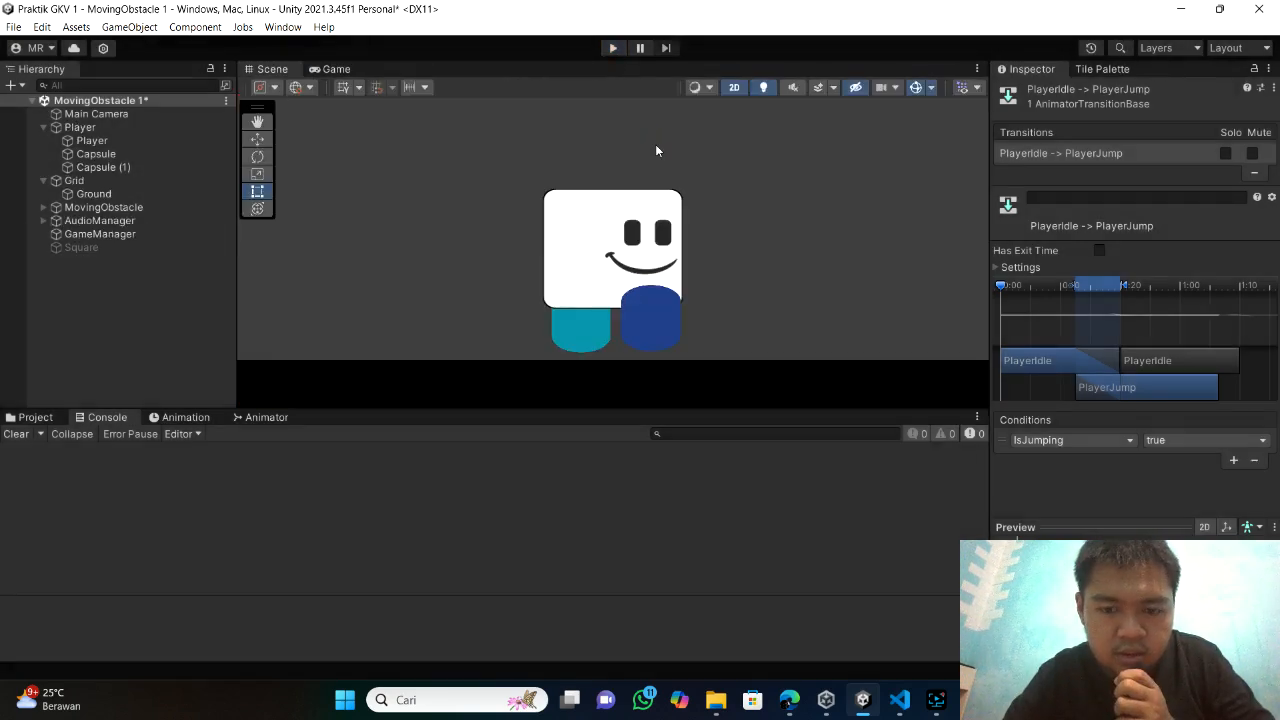